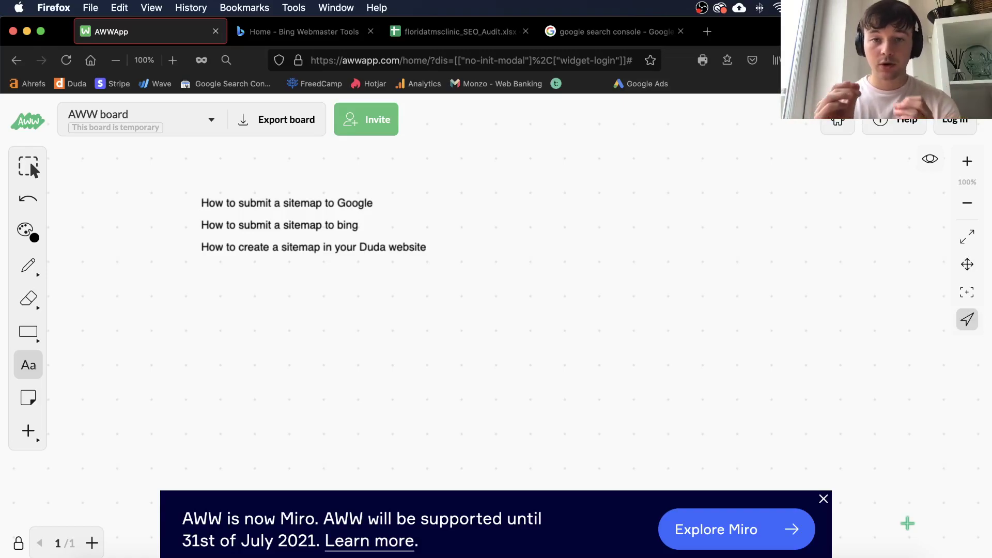
left_click(713, 34)
type("site")
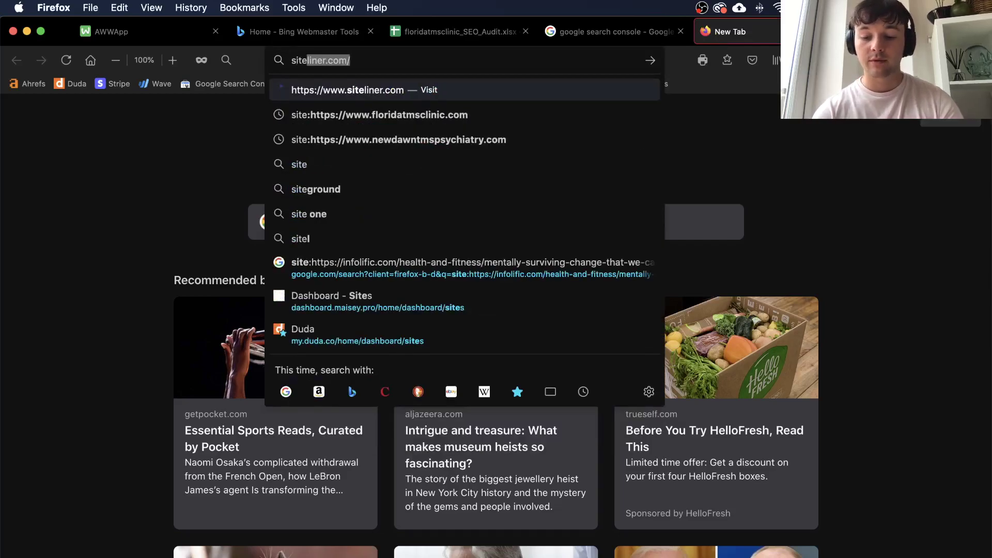
key("BackSpace")
key("BackSpace")
key("BackSpace")
key("BackSpace")
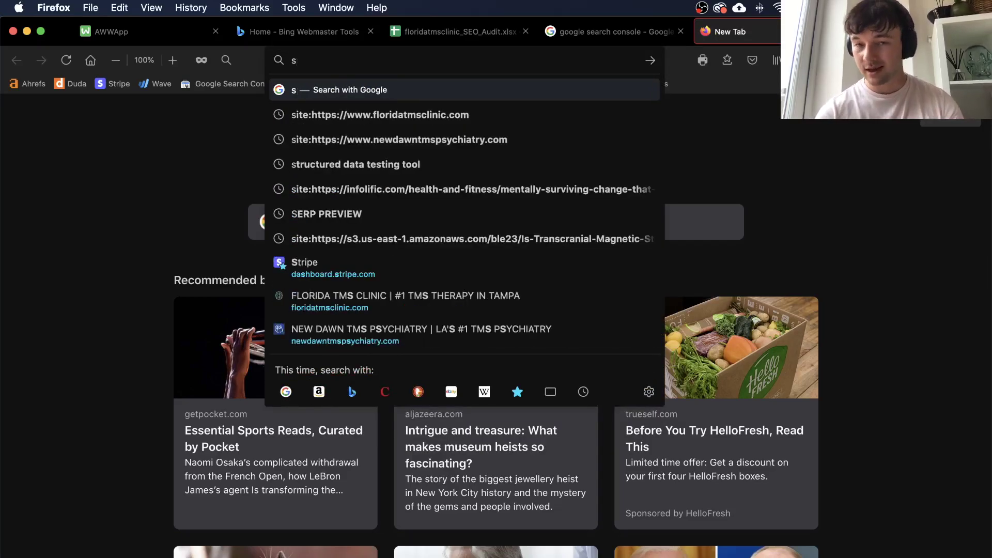
key("BackSpace")
type("site")
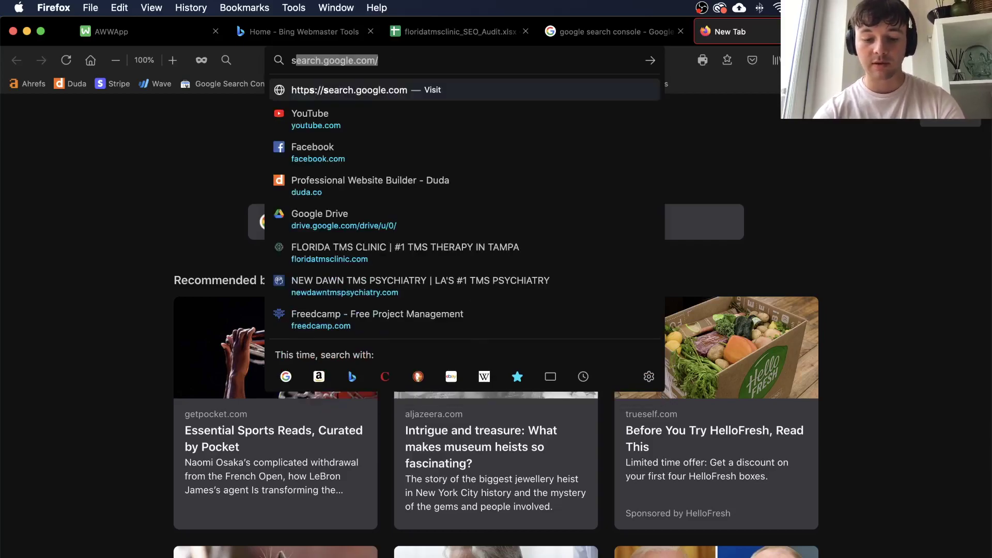
type("e")
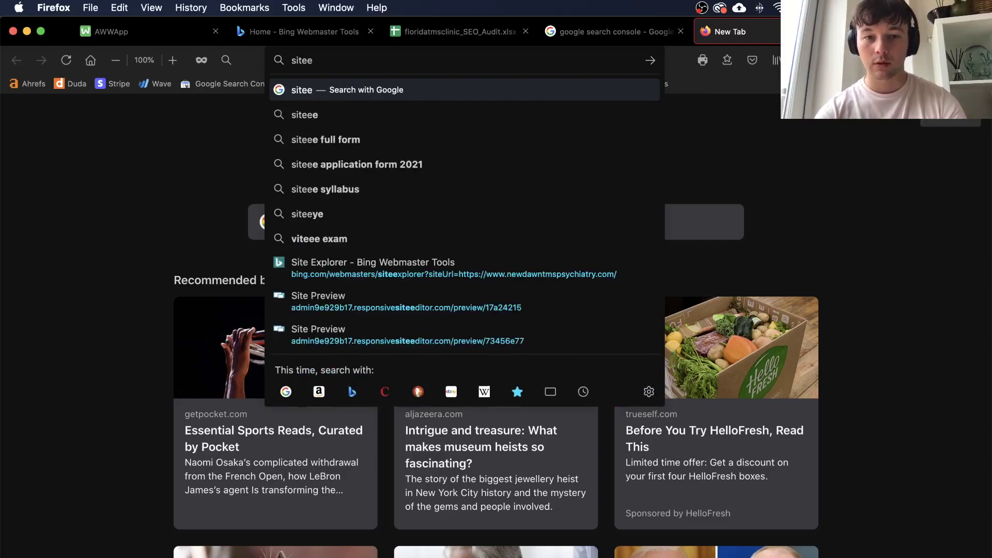
key("BackSpace")
type(":")
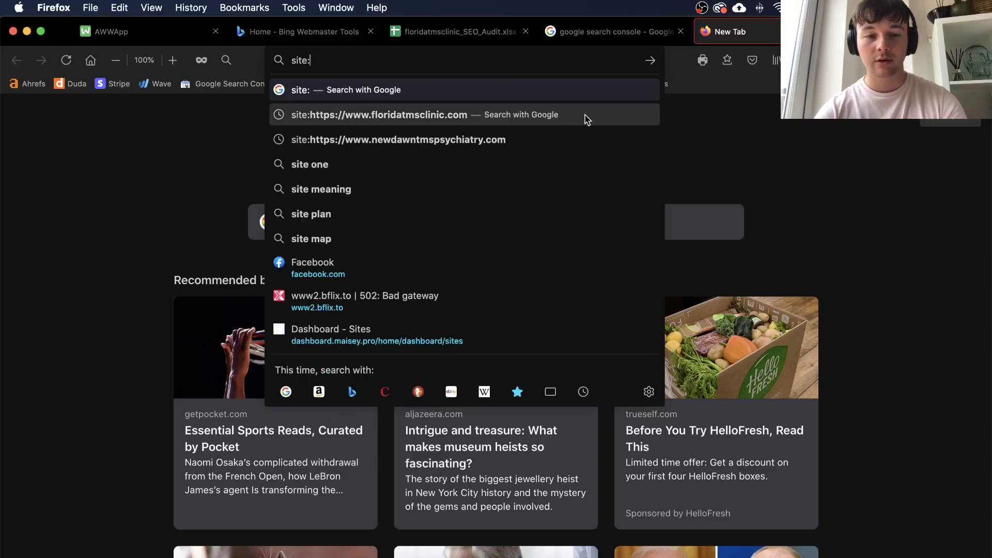
left_click(585, 115)
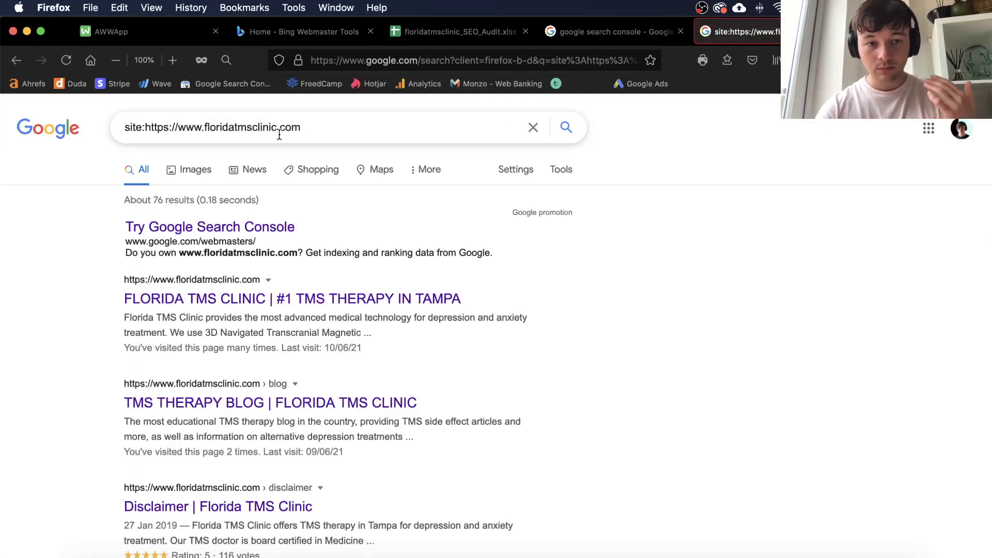
Step: Look through the clinic site's indexed pages in the Google results, continuing to results page 6
scroll(310, 356, "down", 3)
scroll(310, 358, "down", 6)
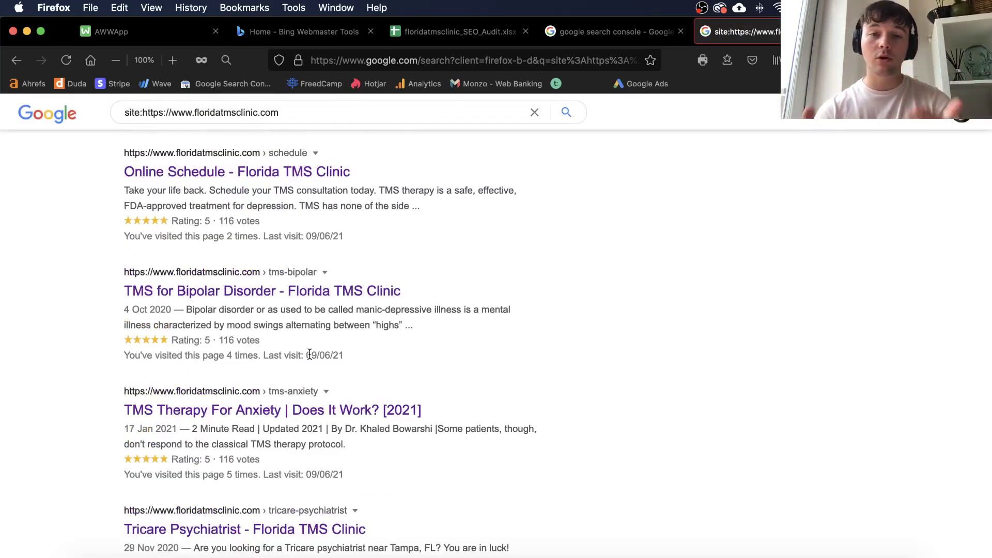
scroll(310, 355, "down", 10)
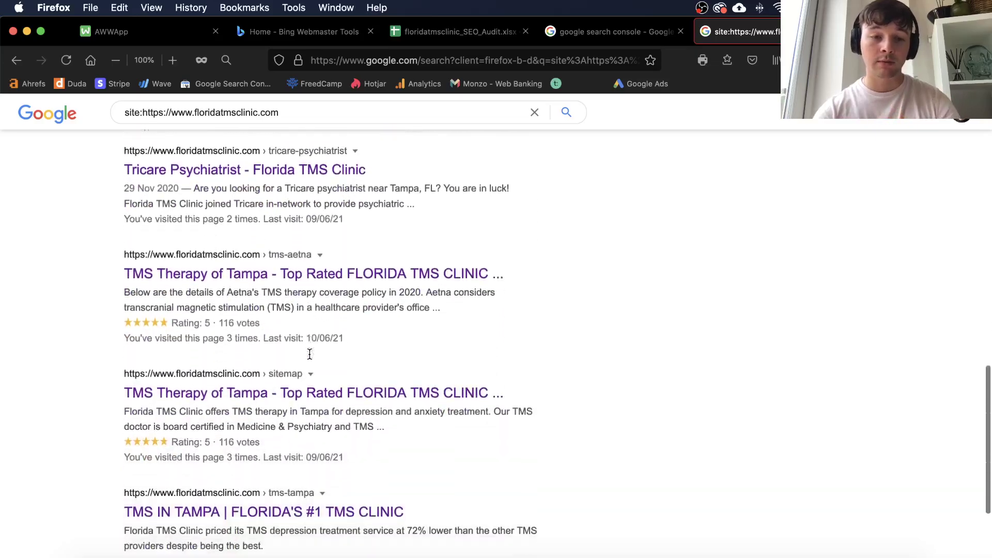
left_click(296, 457)
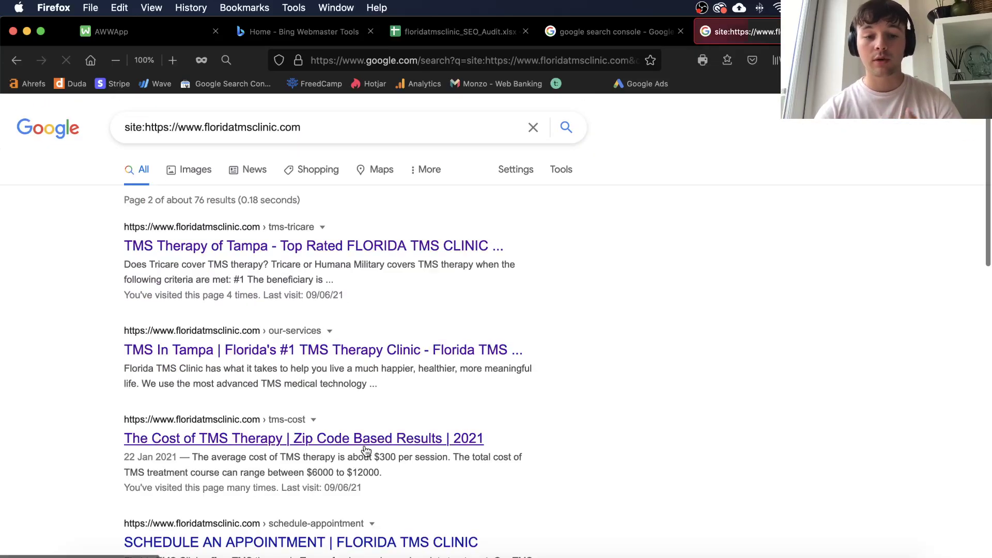
scroll(365, 451, "down", 11)
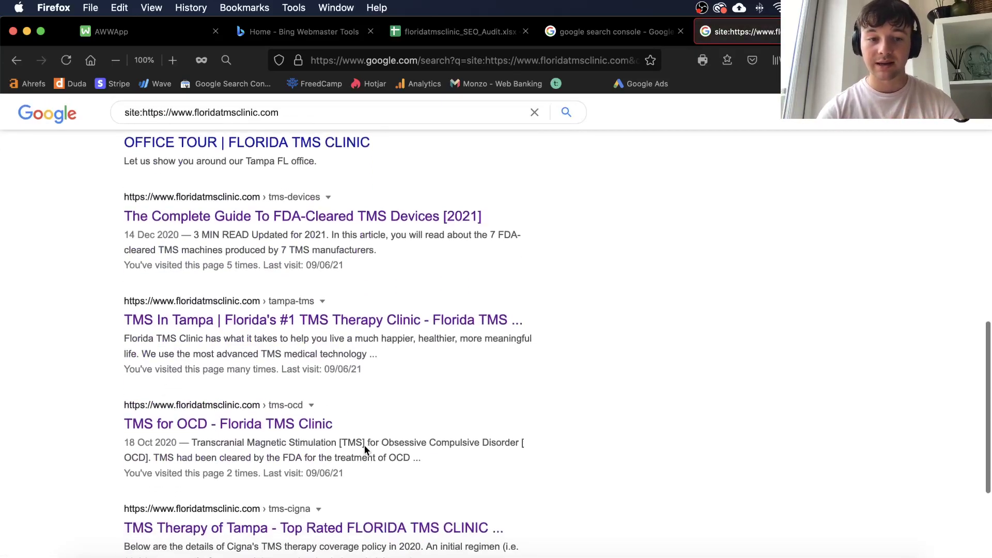
scroll(365, 451, "up", 1)
scroll(364, 451, "down", 5)
left_click(366, 451)
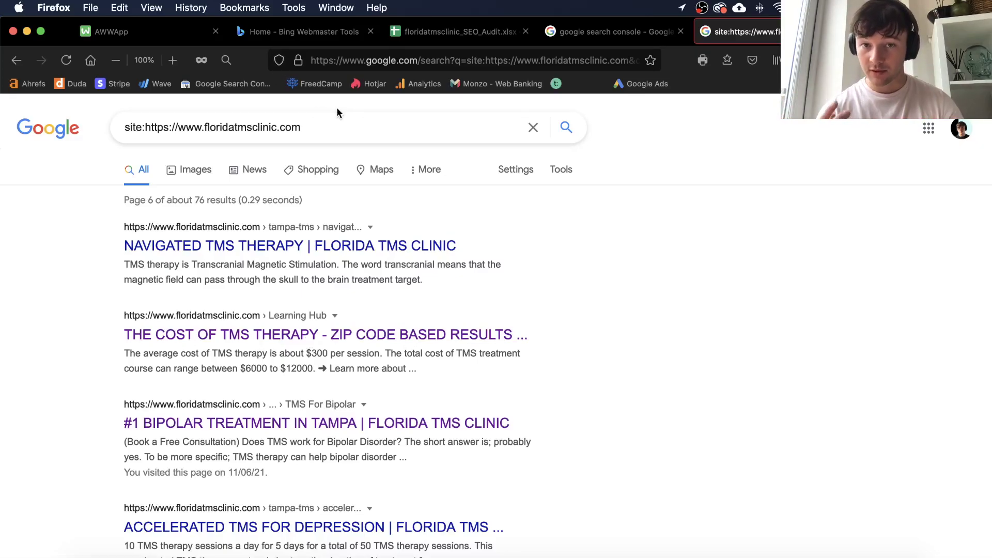
left_click(578, 34)
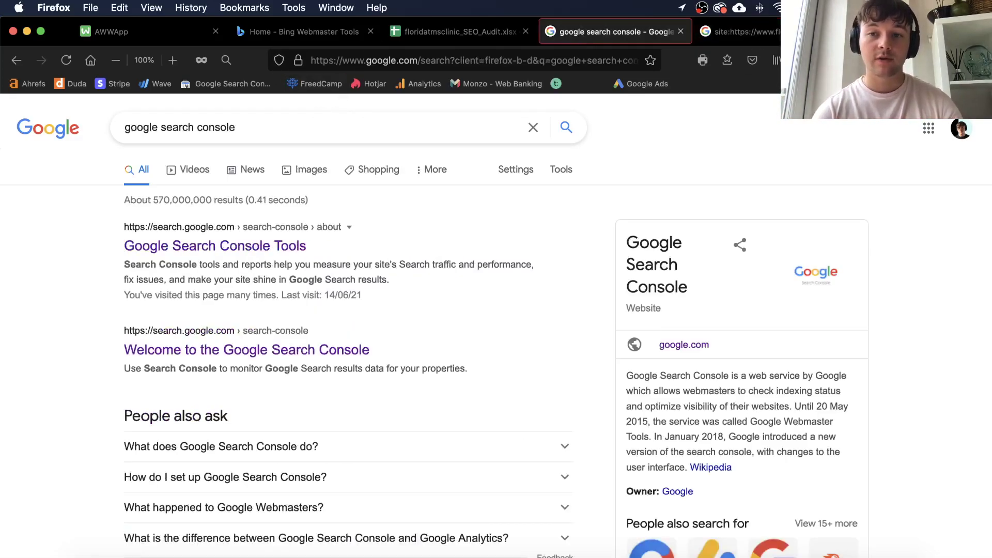
key("ctrl+Tab")
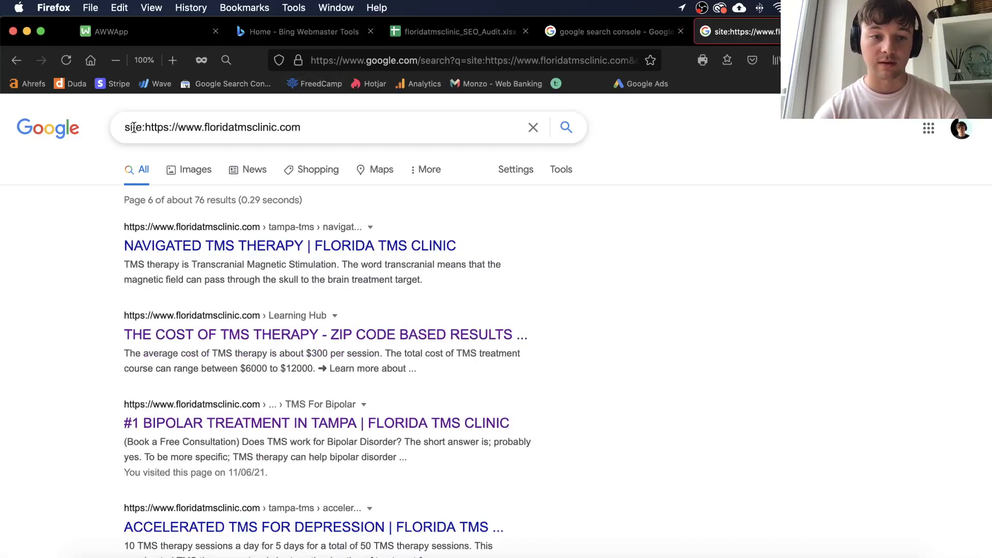
left_click_drag(145, 127, 325, 127)
key("super+c")
left_click(405, 60)
key("super+v")
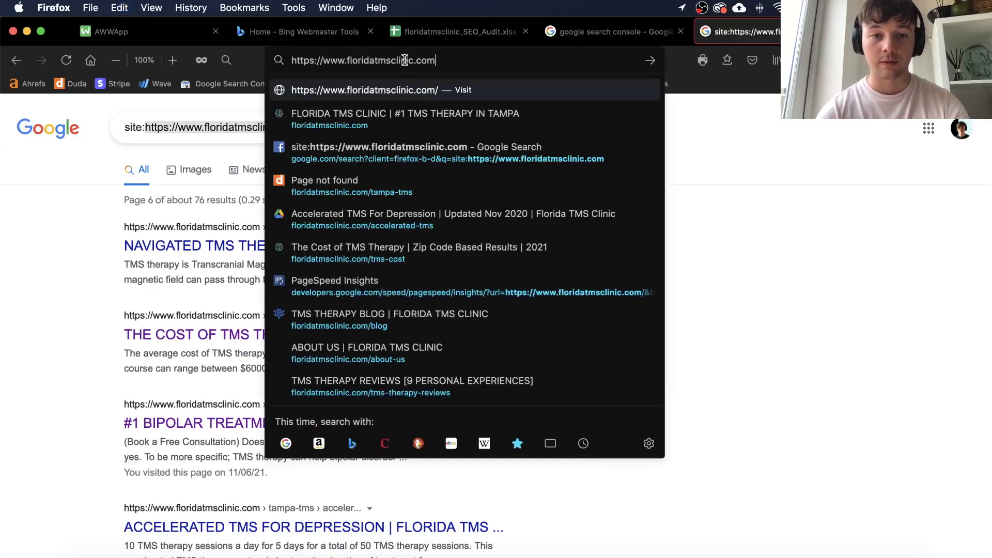
type("/")
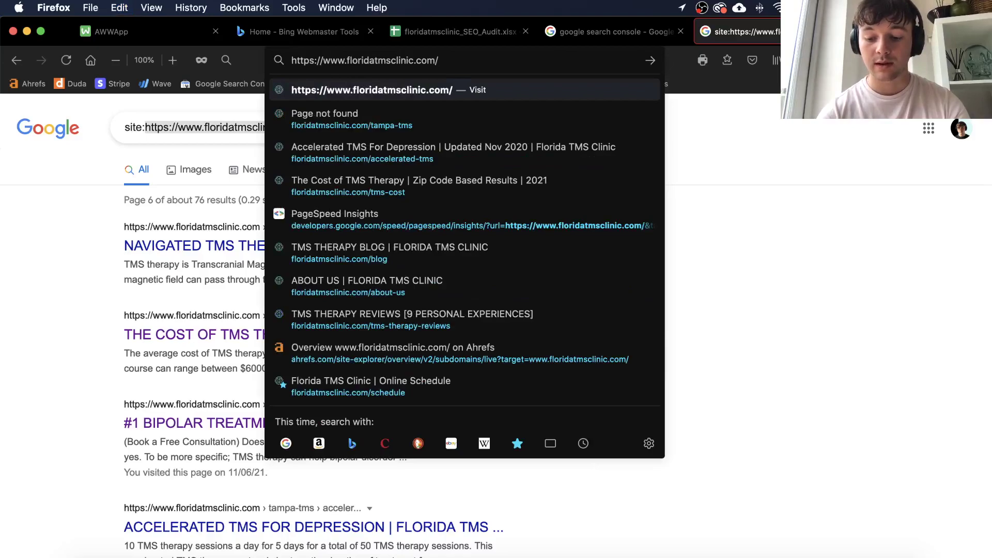
type("sitemap.xml")
key("Return")
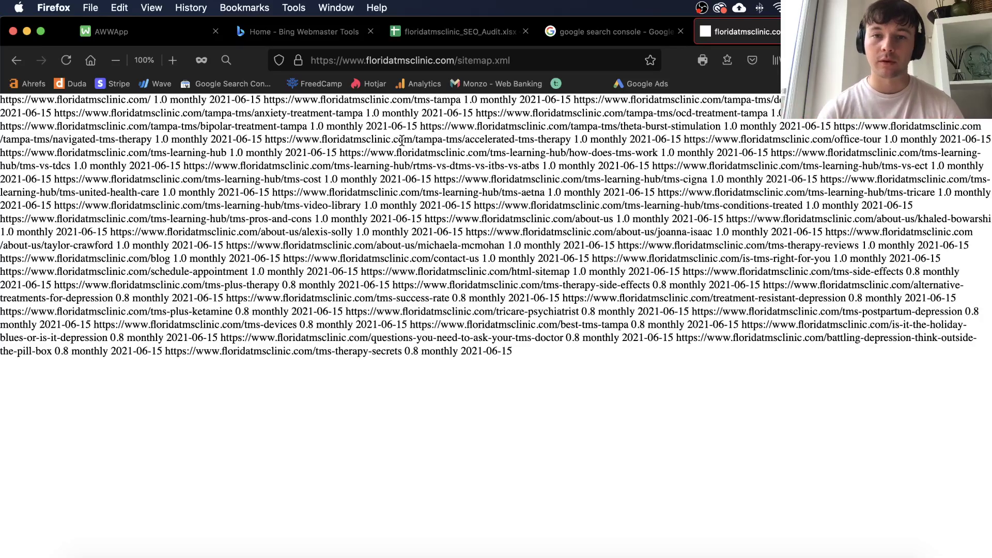
Step: Switch to the floridatmsclinic_SEO_Audit spreadsheet and review the Primary Core SEO Issues section of the Phase 1 checklist
left_click(437, 36)
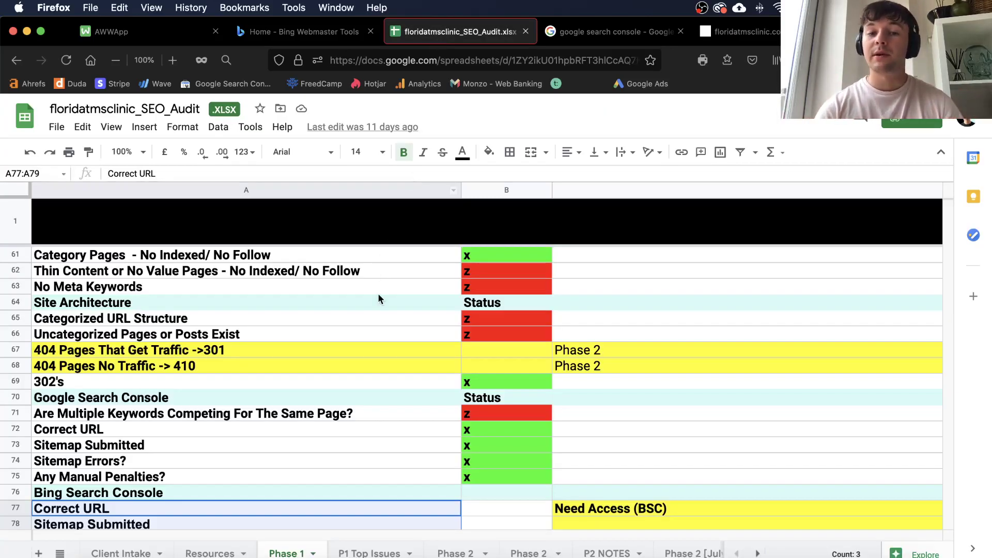
scroll(379, 302, "up", 3)
scroll(379, 303, "up", 5)
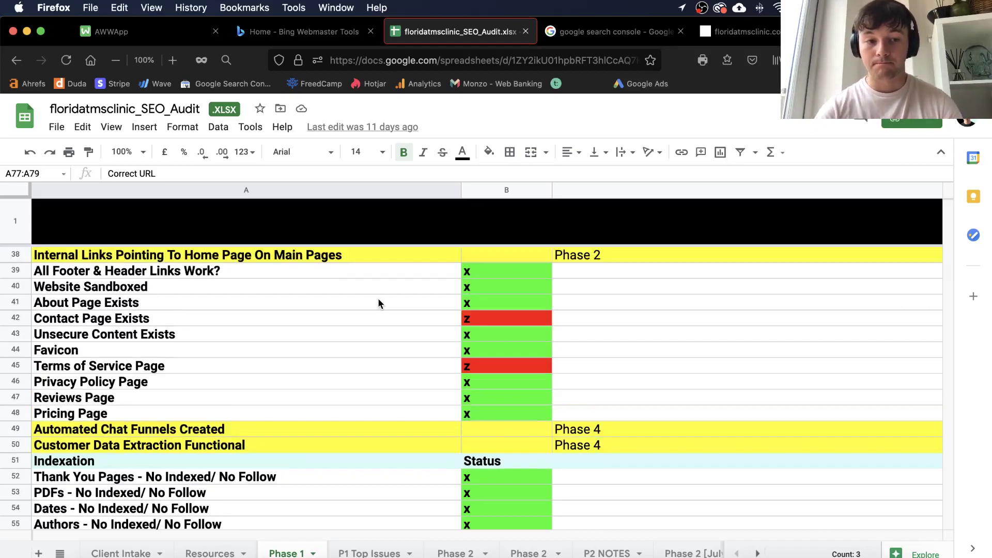
scroll(378, 303, "up", 7)
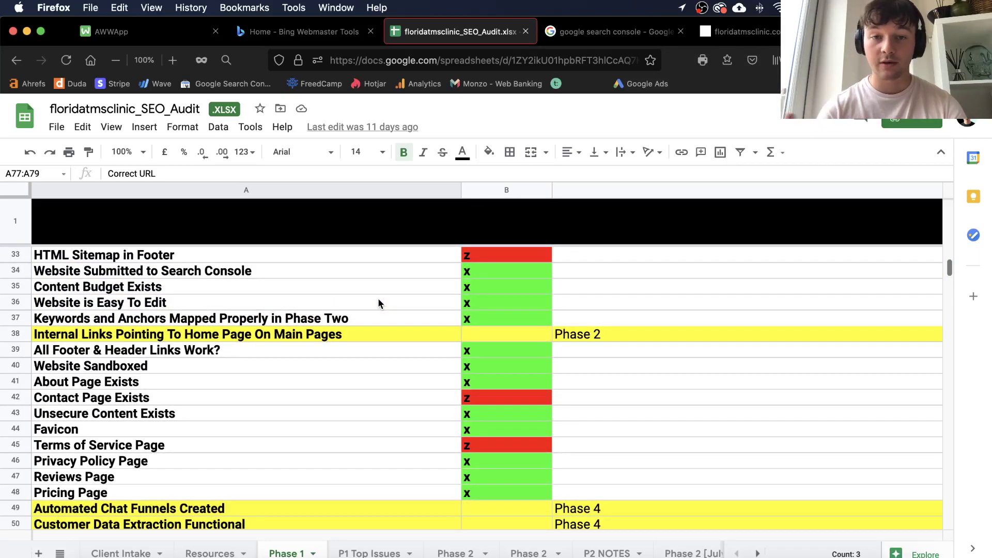
scroll(378, 303, "up", 4)
scroll(379, 303, "down", 5)
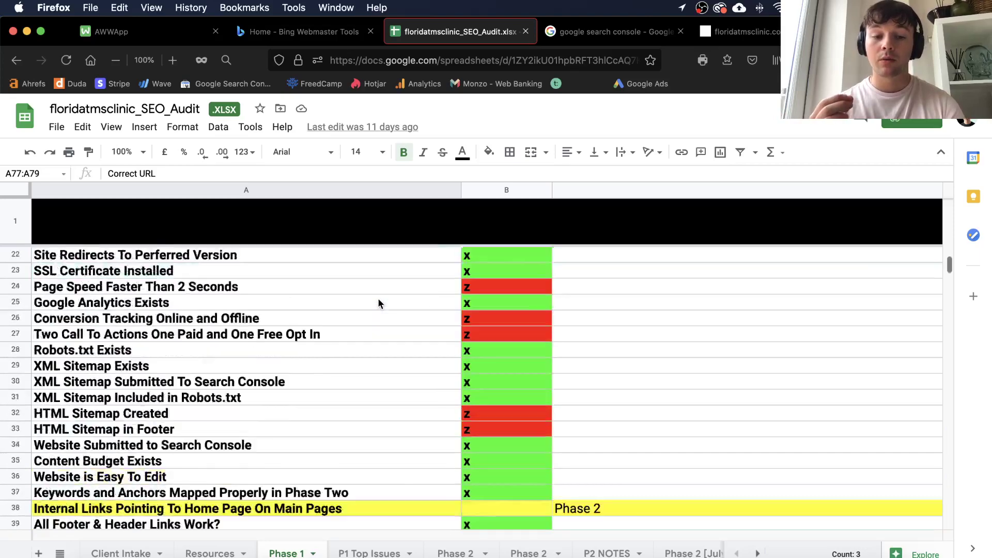
scroll(379, 303, "up", 4)
scroll(379, 303, "up", 1)
scroll(379, 303, "down", 4)
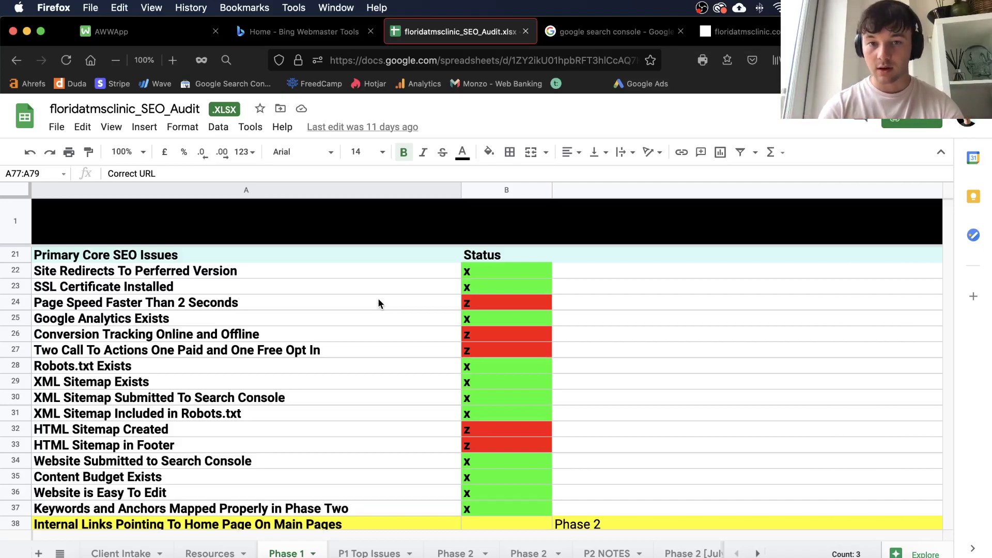
Step: Review the Indexation and Site Architecture sections of the Phase 1 checklist, then return to Primary Core SEO Issues
scroll(378, 304, "down", 5)
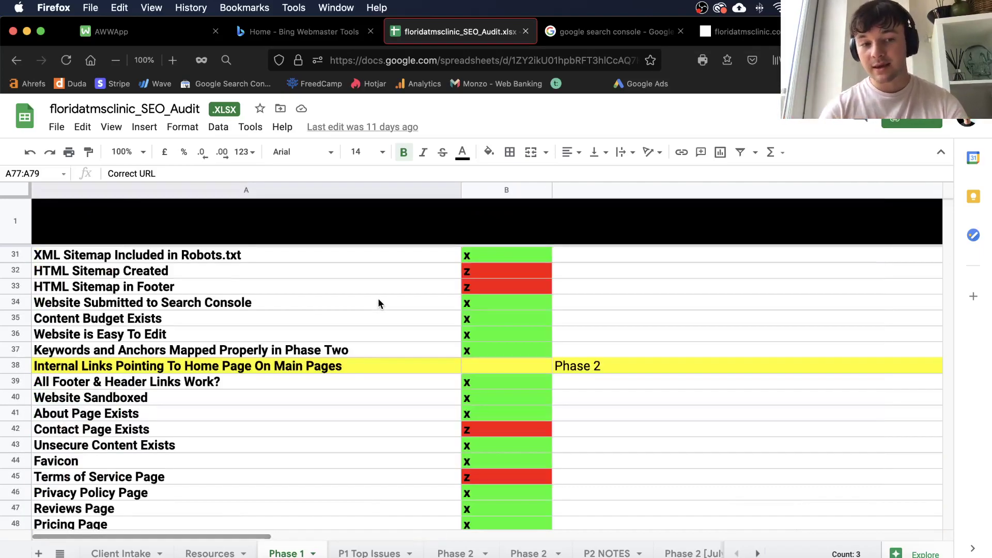
scroll(378, 302, "down", 5)
scroll(378, 302, "down", 3)
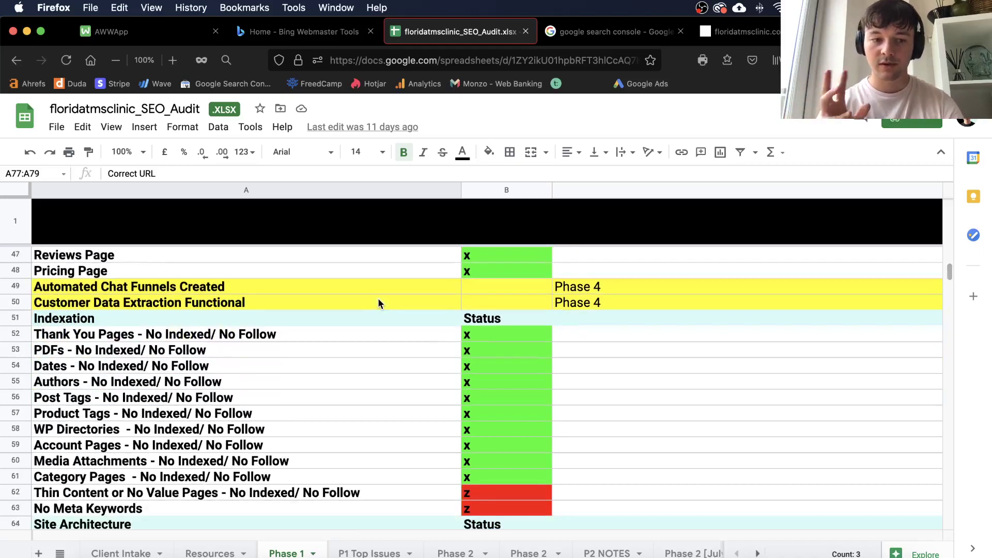
scroll(378, 304, "down", 5)
scroll(378, 303, "up", 10)
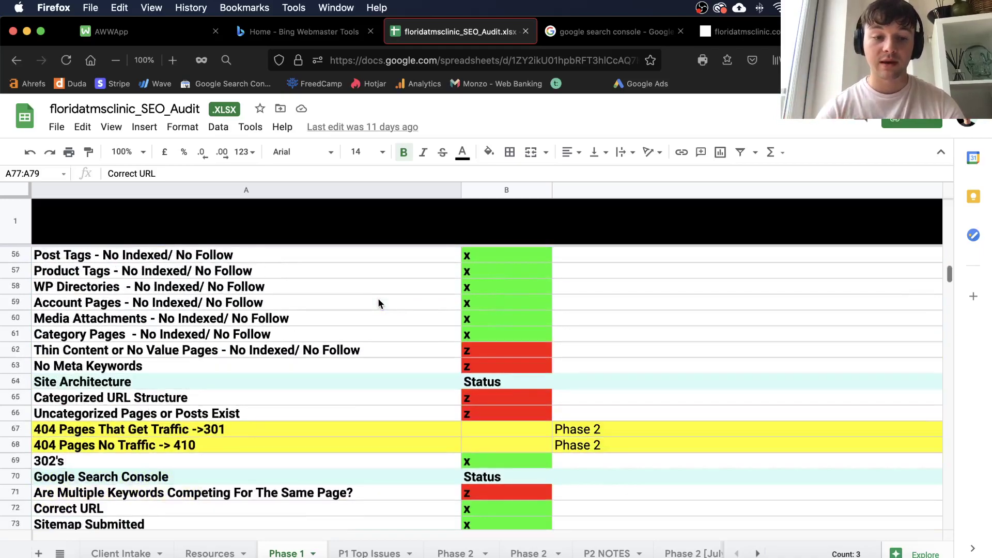
scroll(402, 335, "up", 8)
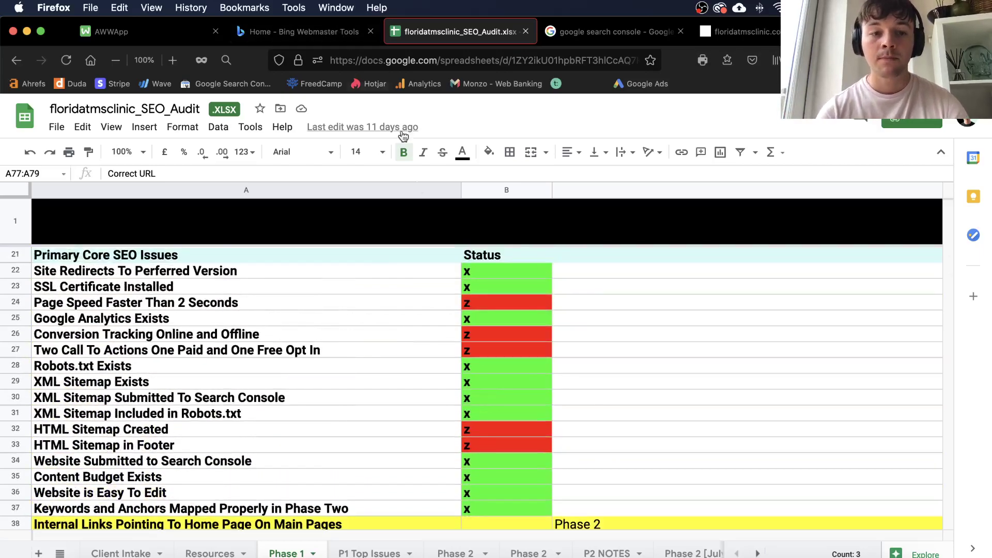
Step: Find the sitemap checks in the Phase 1 checklist and select the "XML Sitemap Submitted To Search Console" row
scroll(419, 378, "up", 6)
scroll(419, 382, "down", 7)
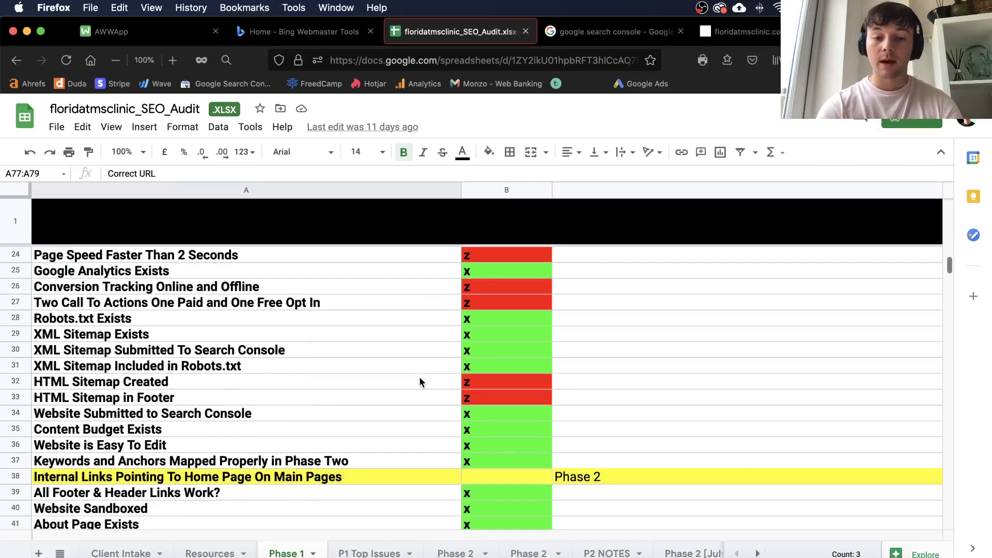
scroll(419, 382, "down", 2)
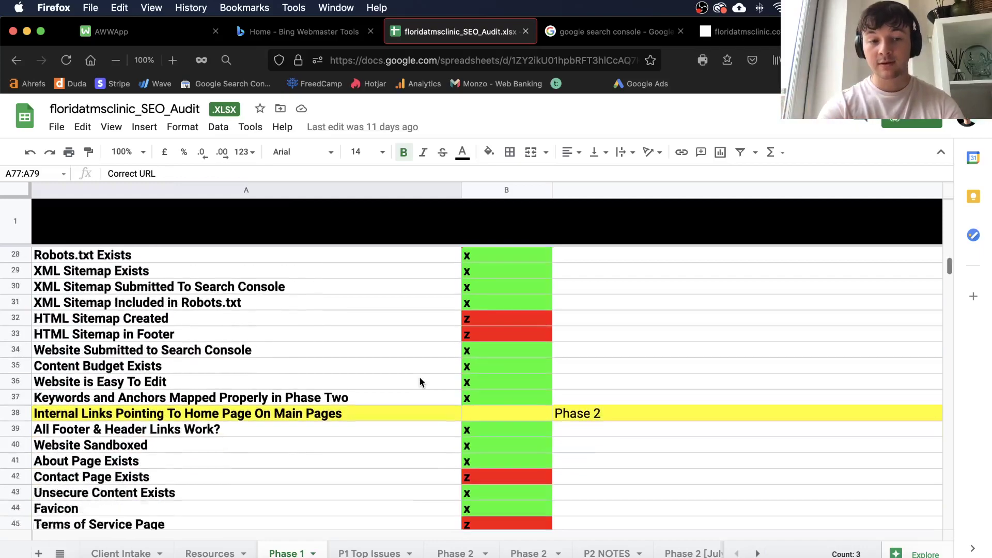
scroll(419, 376, "up", 1)
left_click(173, 305)
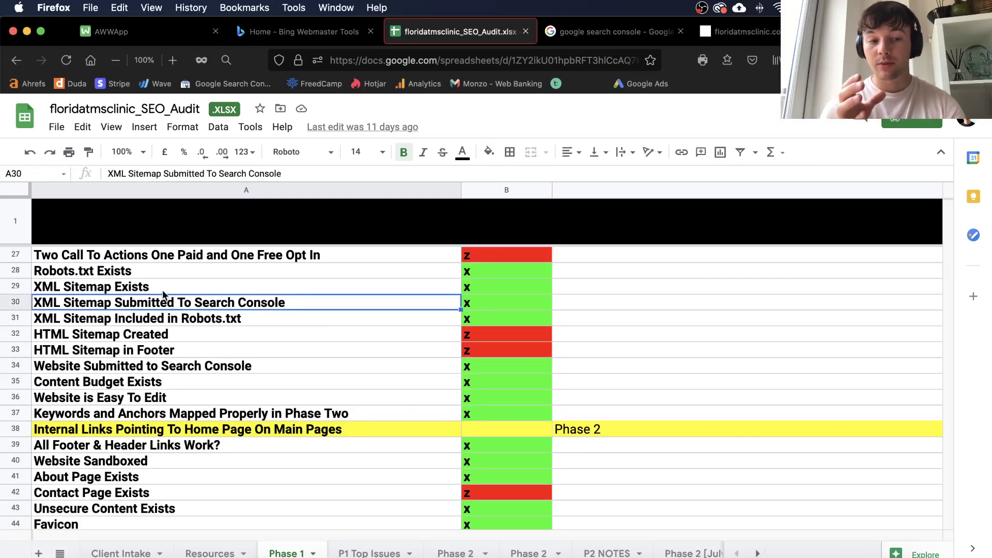
left_click(161, 290)
left_click(289, 307)
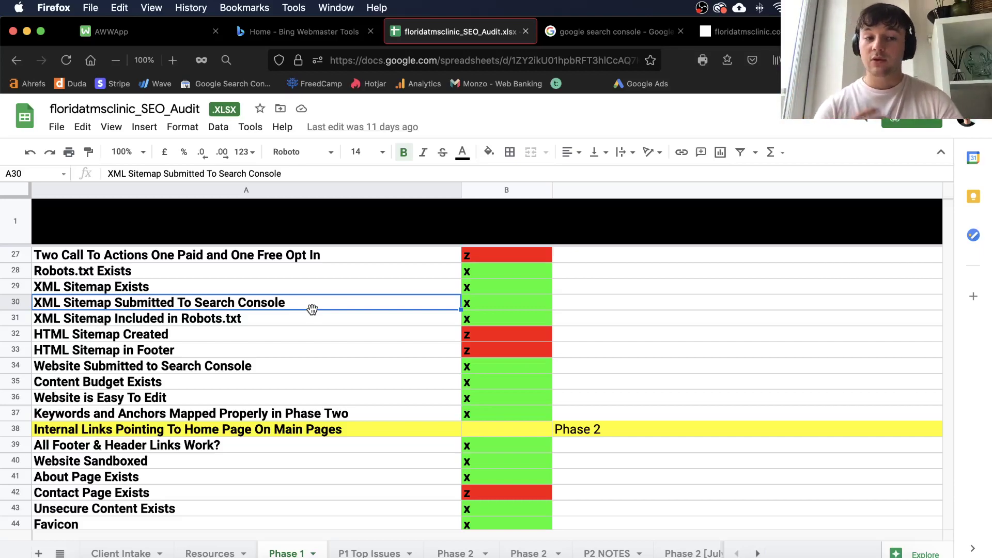
Step: Examine the Google Search Console and Bing Search Console sections of the Phase 1 checklist
scroll(312, 308, "up", 5)
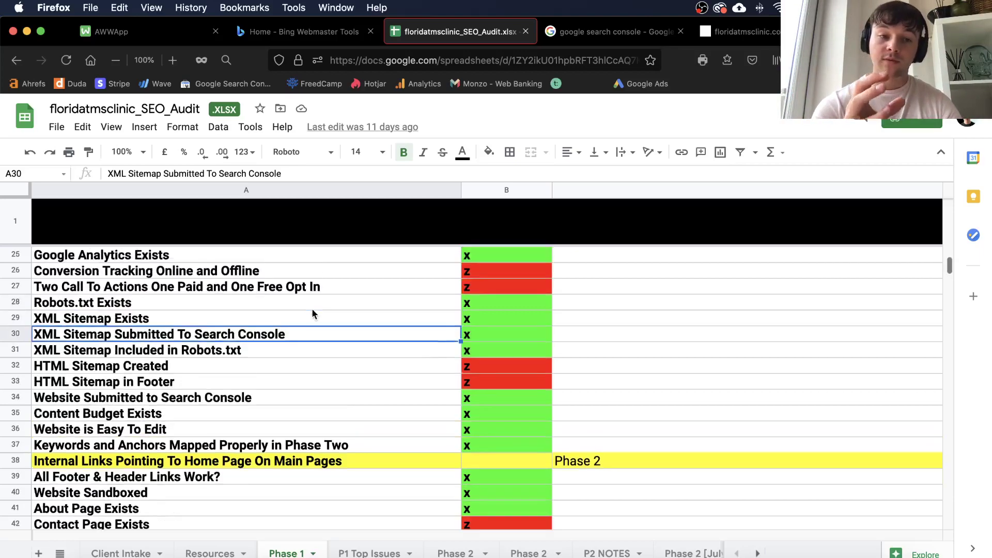
scroll(312, 309, "down", 3)
scroll(312, 309, "down", 15)
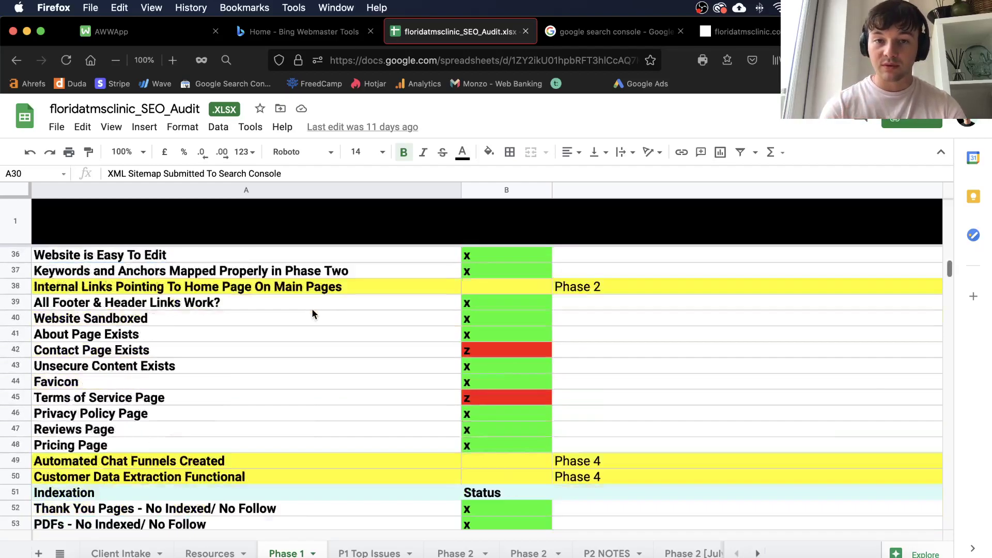
scroll(312, 310, "down", 1)
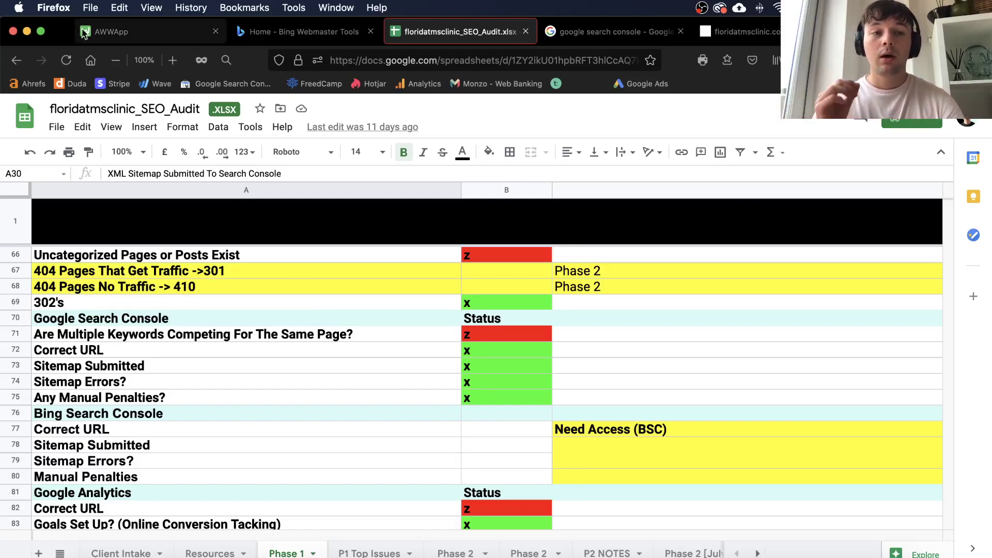
Step: Check the topic list on the AWW board, then open Google Search Console Tools from the "google search console" results
left_click(163, 43)
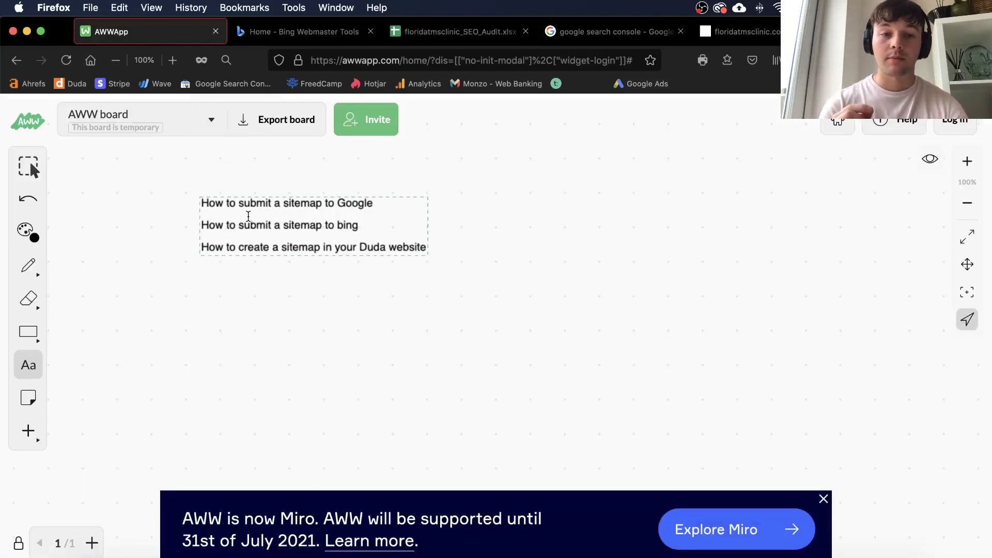
left_click(602, 41)
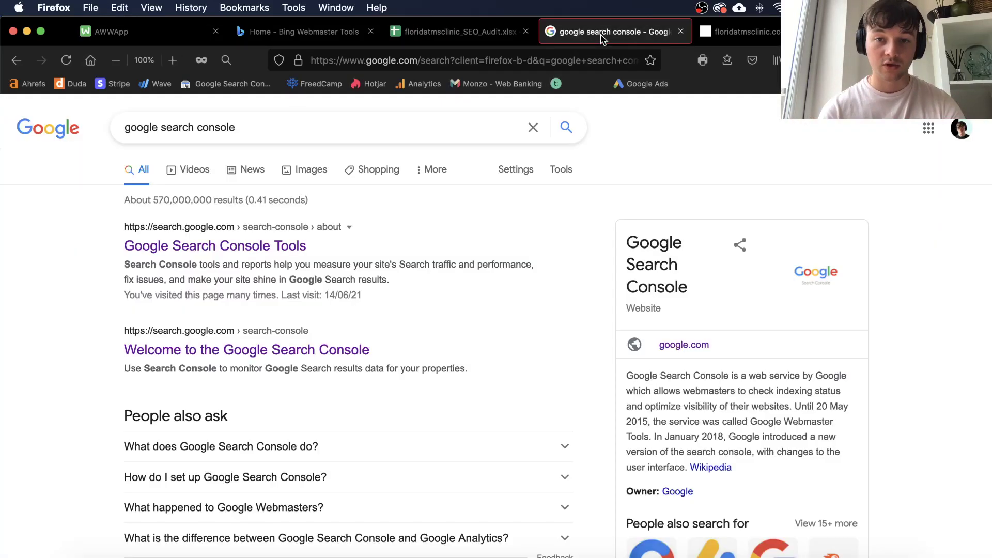
left_click(172, 233)
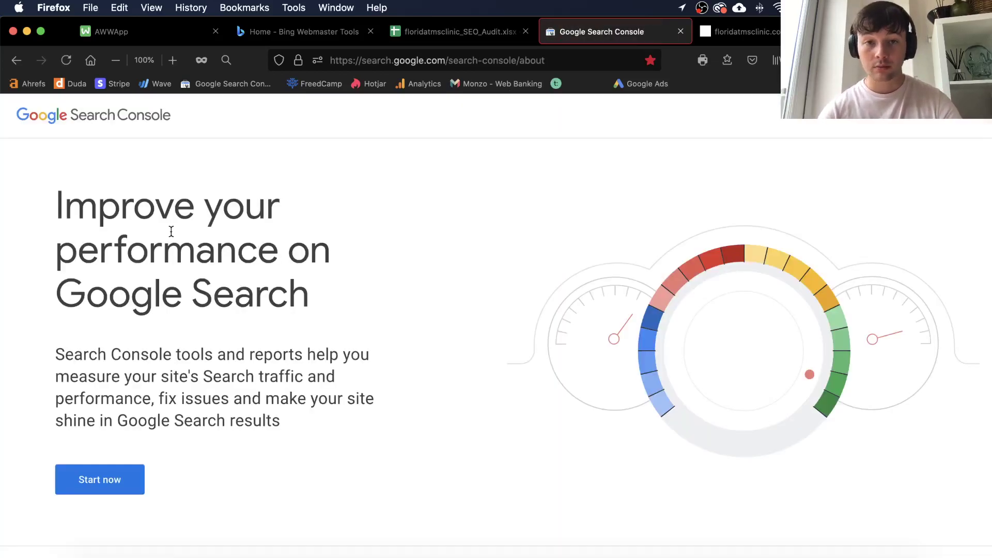
Step: Enter Google Search Console from its introduction page
left_click(83, 473)
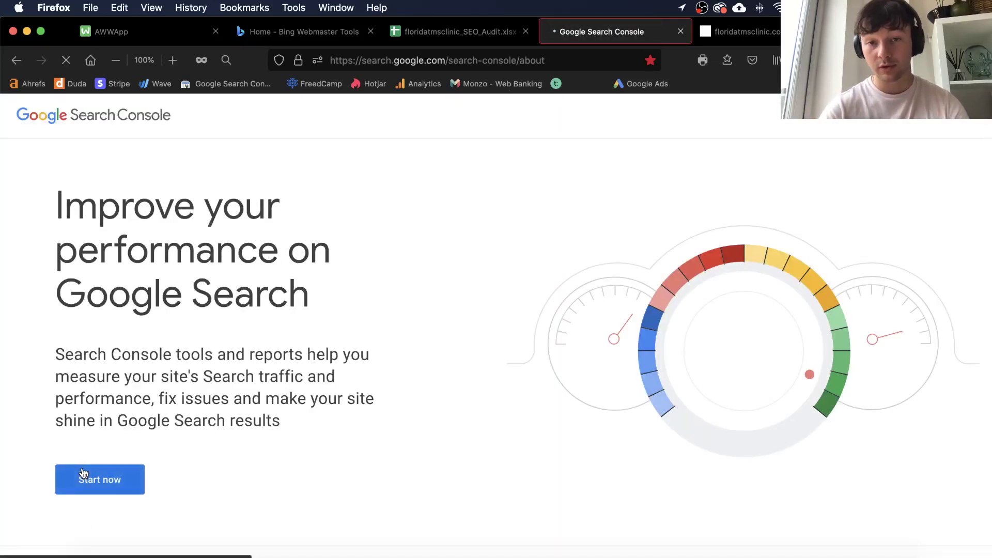
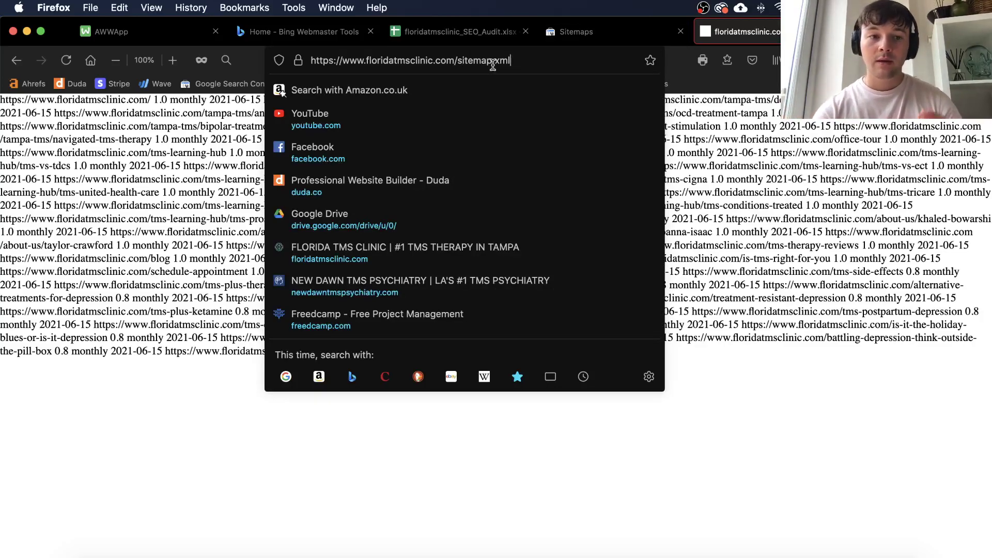
Step: Open the XML sitemap index of phelanbarker.com at sitemap_index.xml in place of the Florida TMS Clinic sitemap
left_click(126, 191)
left_click(520, 60)
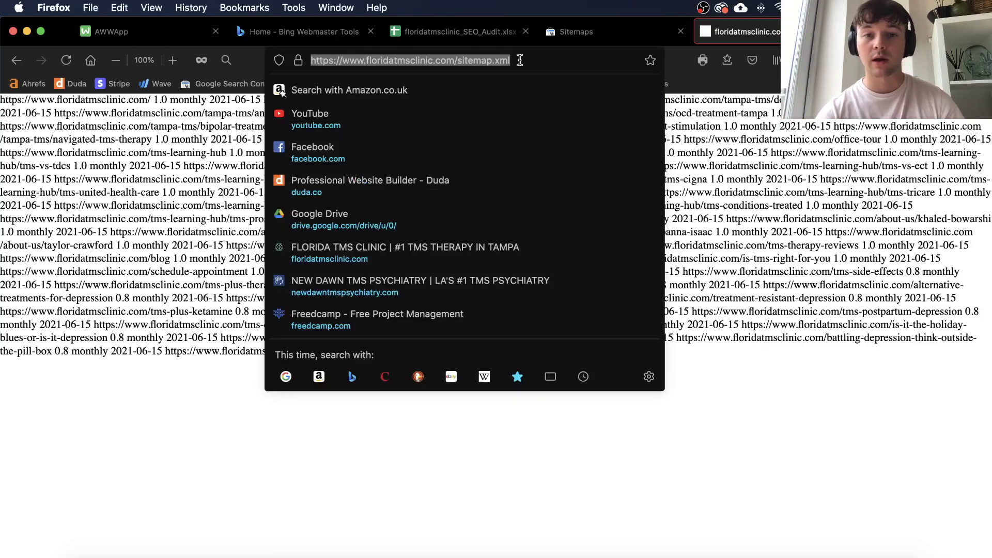
type("phelanbarker.com/")
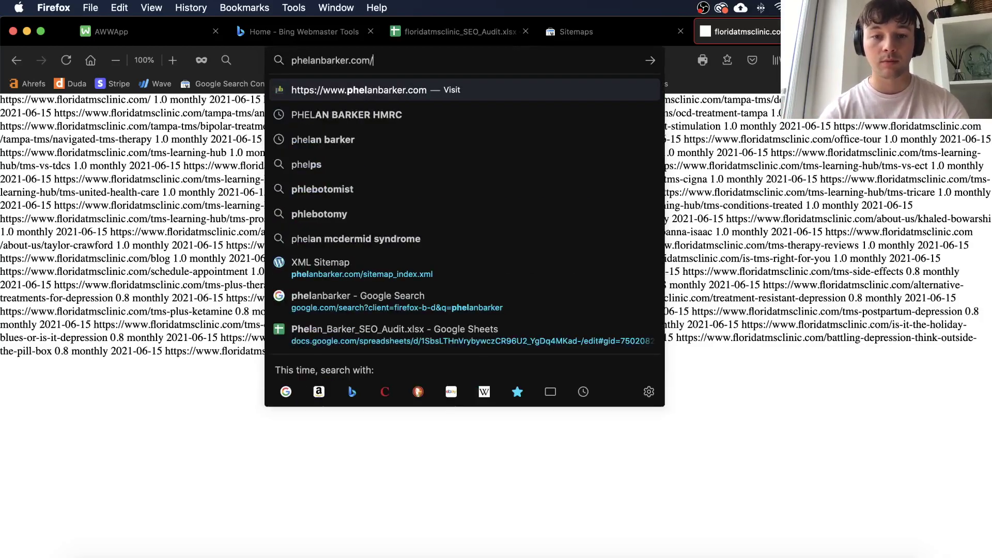
left_click(455, 263)
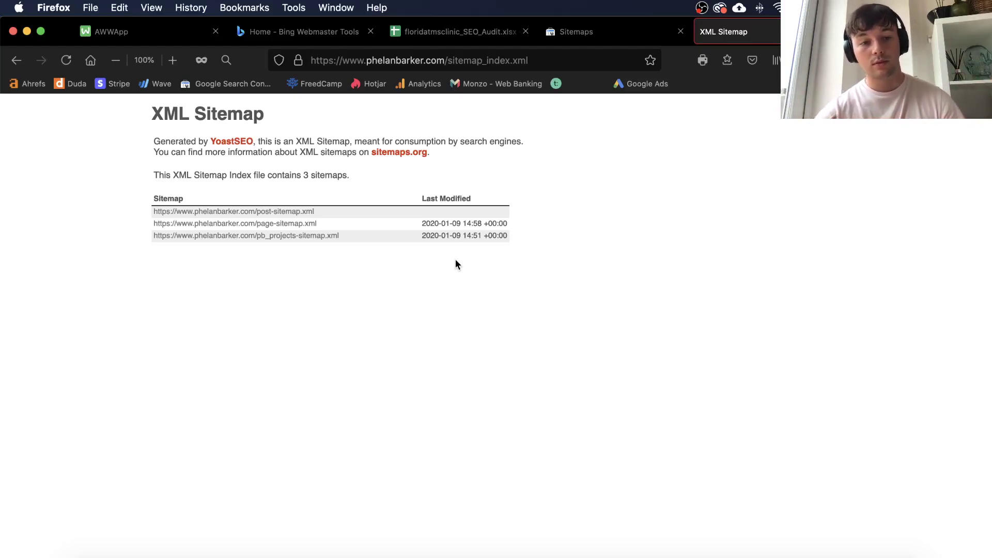
Step: View the page-sitemap.xml and post-sitemap.xml files from the Phelan Barker index, and return to the floridatmsclinic.com sitemap
left_click(292, 224)
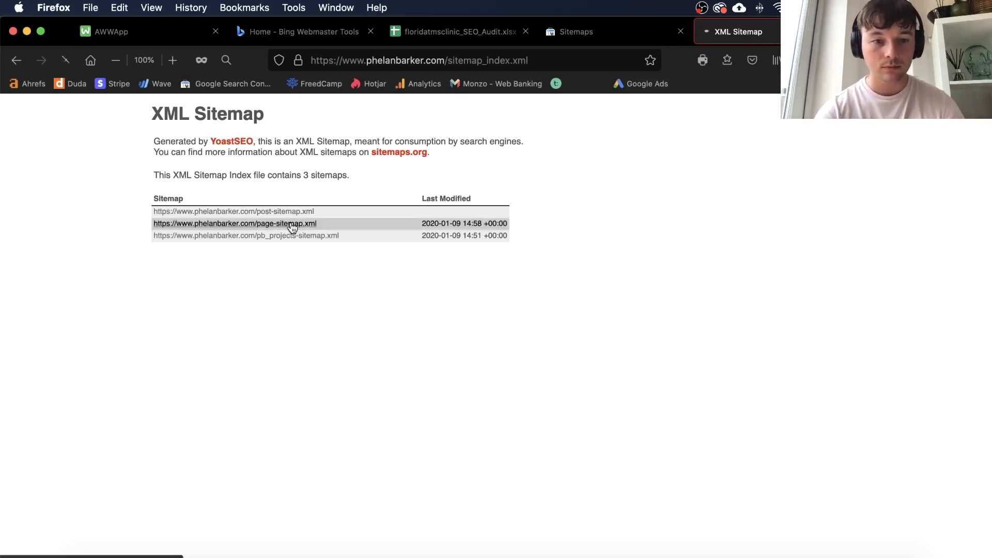
key("super+Left")
left_click(277, 213)
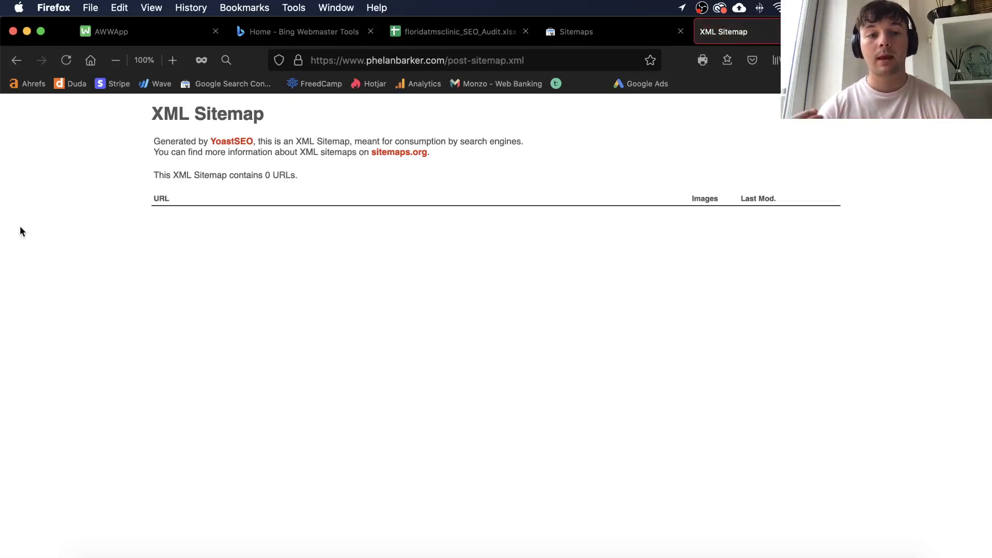
left_click(16, 61)
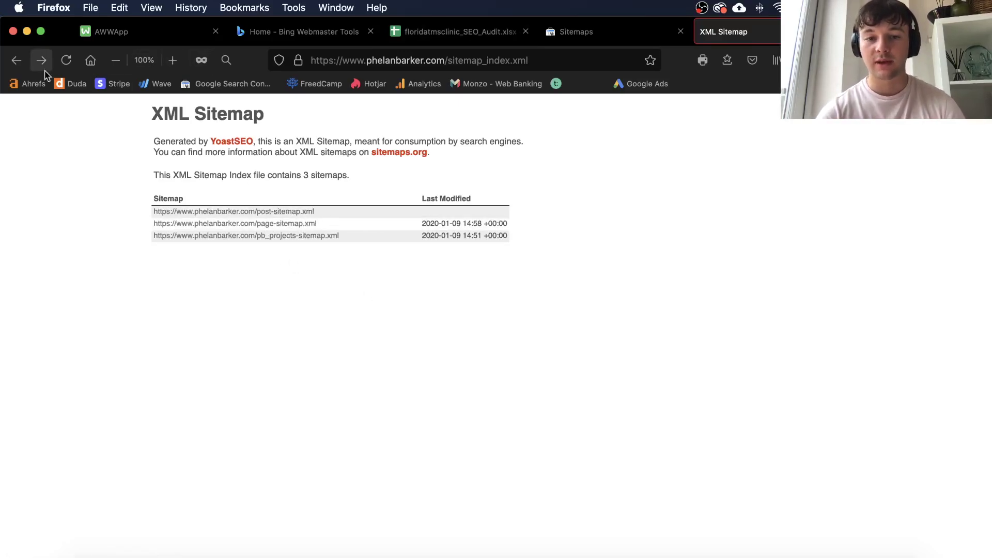
left_click(14, 57)
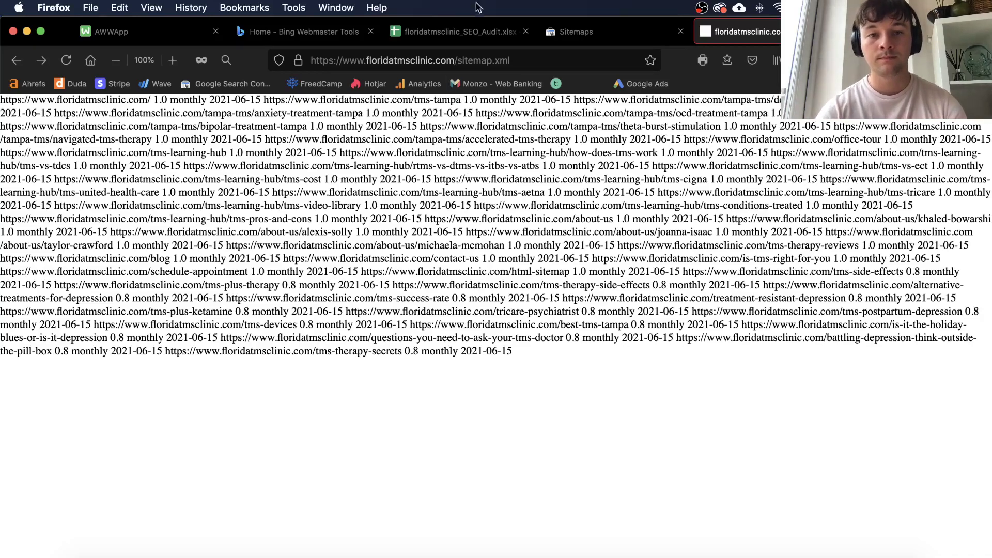
left_click(455, 32)
left_click(604, 40)
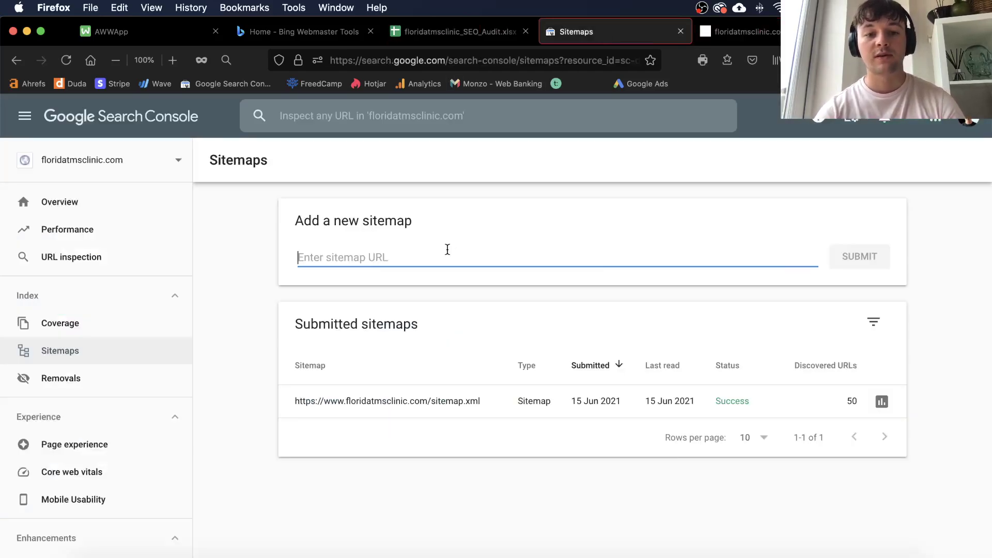
left_click(744, 32)
left_click(576, 36)
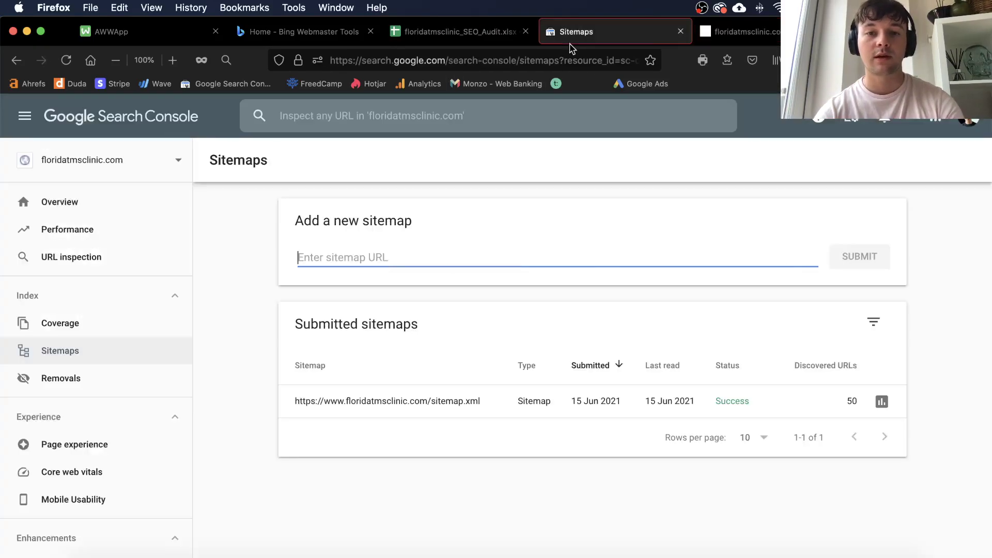
left_click(733, 33)
left_click(591, 55)
key("cmd+c")
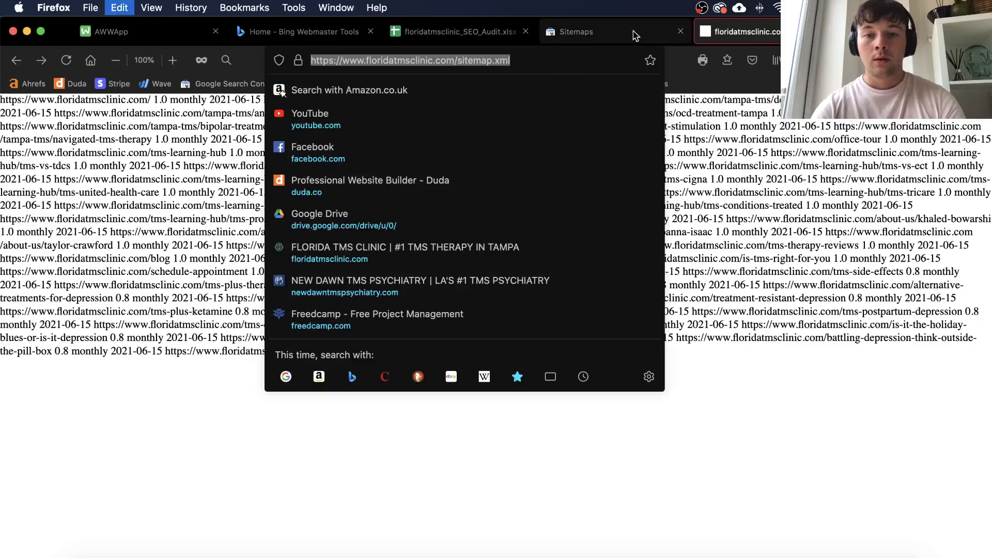
left_click(594, 32)
key("cmd+v")
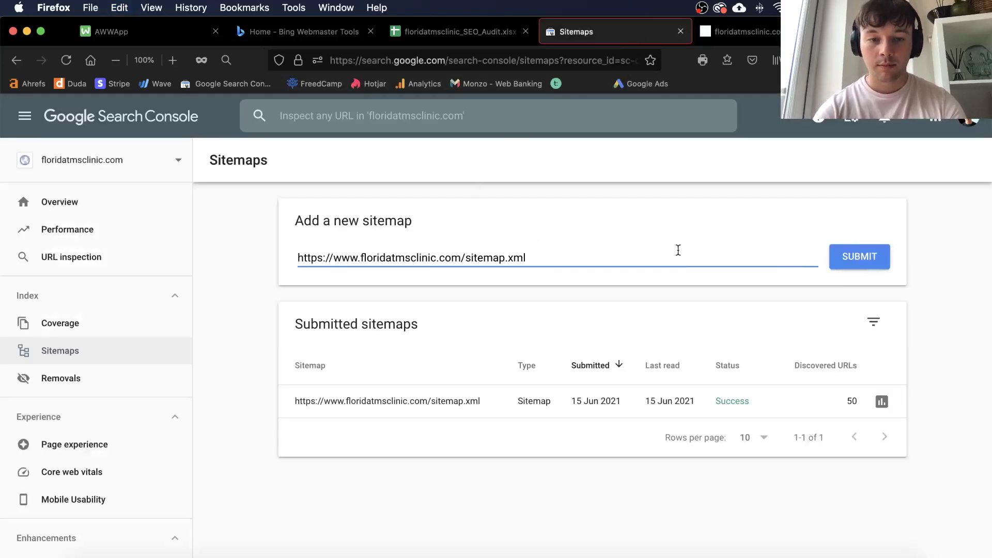
left_click(870, 255)
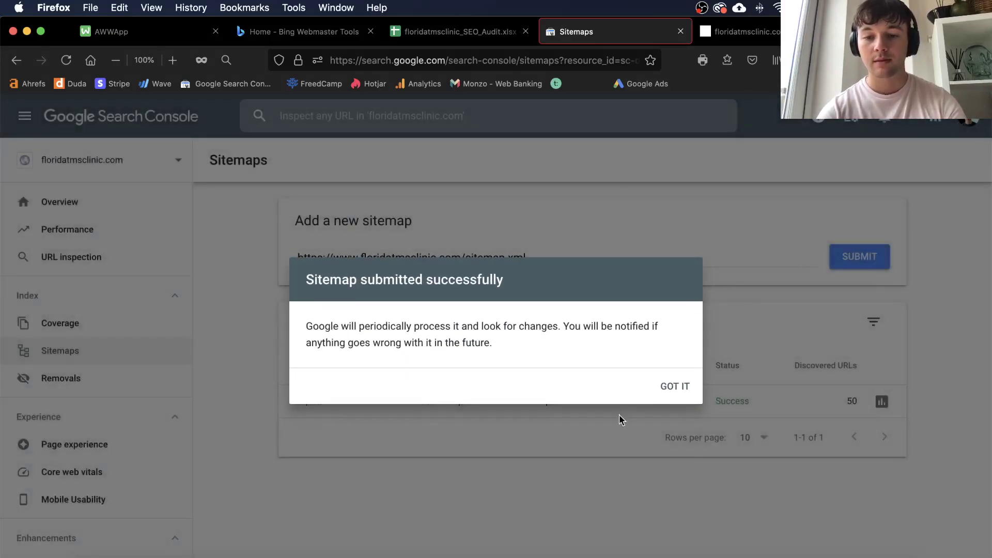
left_click(682, 394)
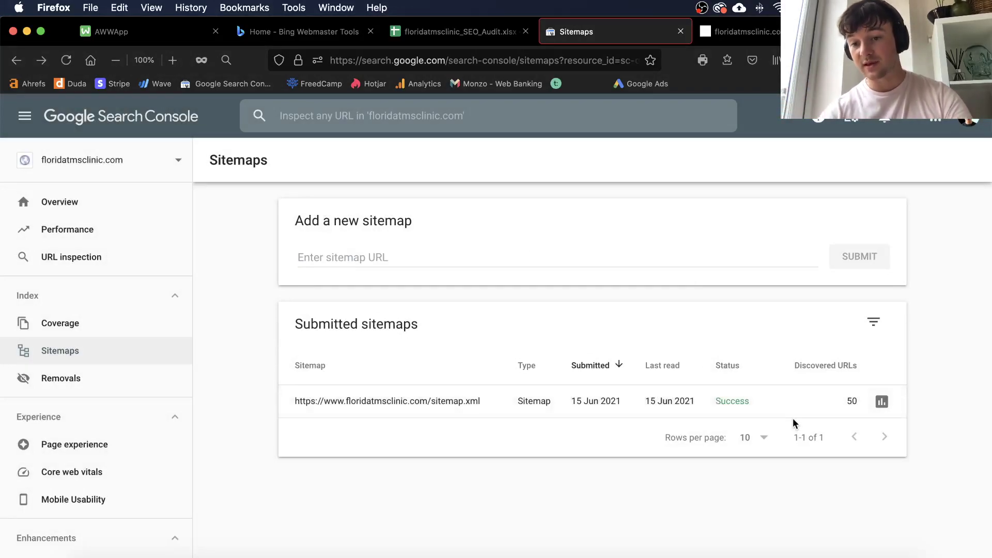
Step: Open the submitted sitemap's details and review its index coverage report down to the listed errors
left_click(808, 402)
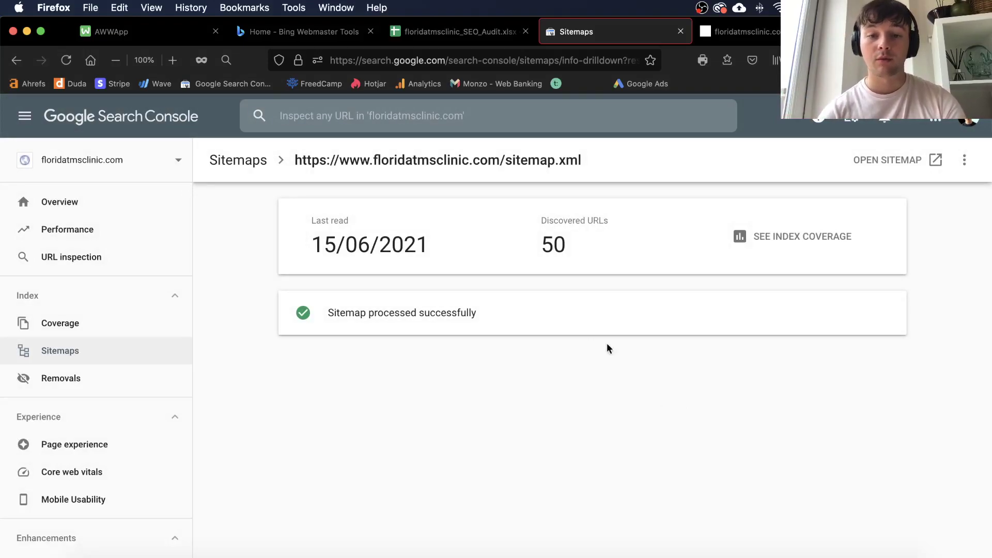
left_click(765, 233)
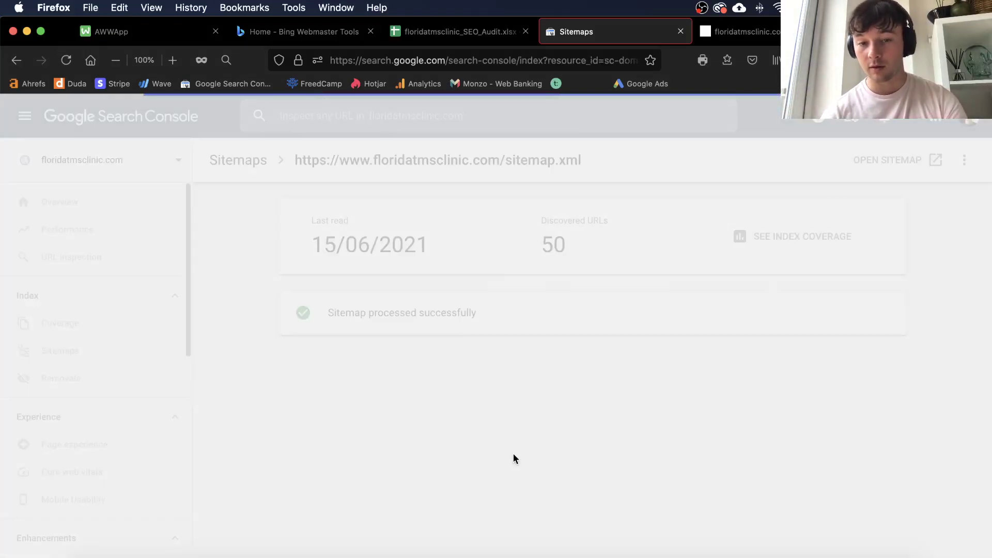
scroll(508, 426, "down", 3)
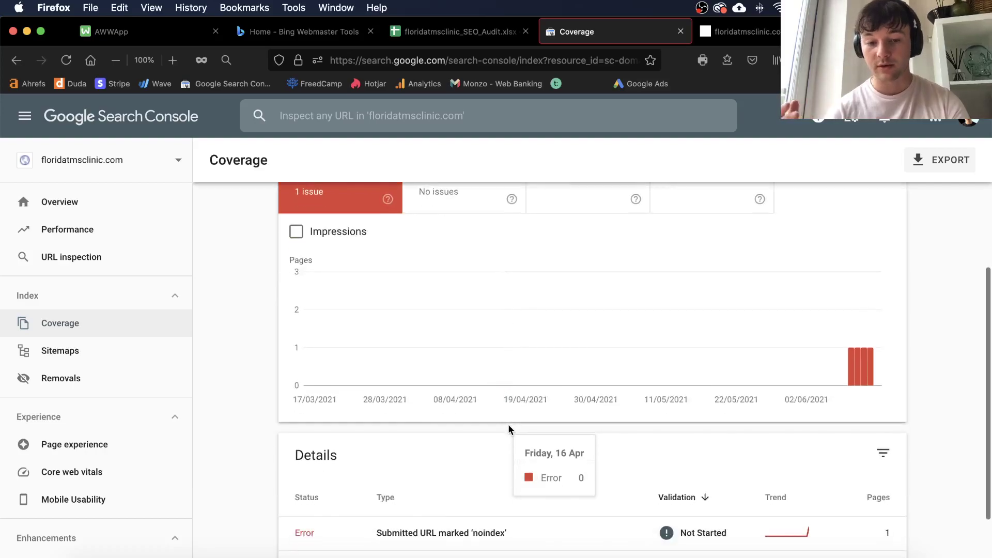
scroll(508, 423, "up", 3)
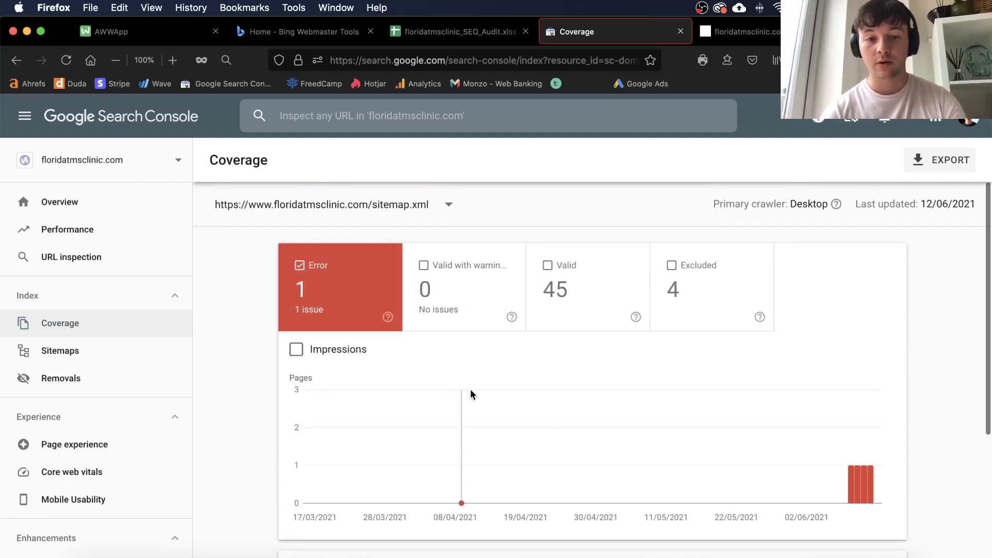
scroll(465, 403, "down", 4)
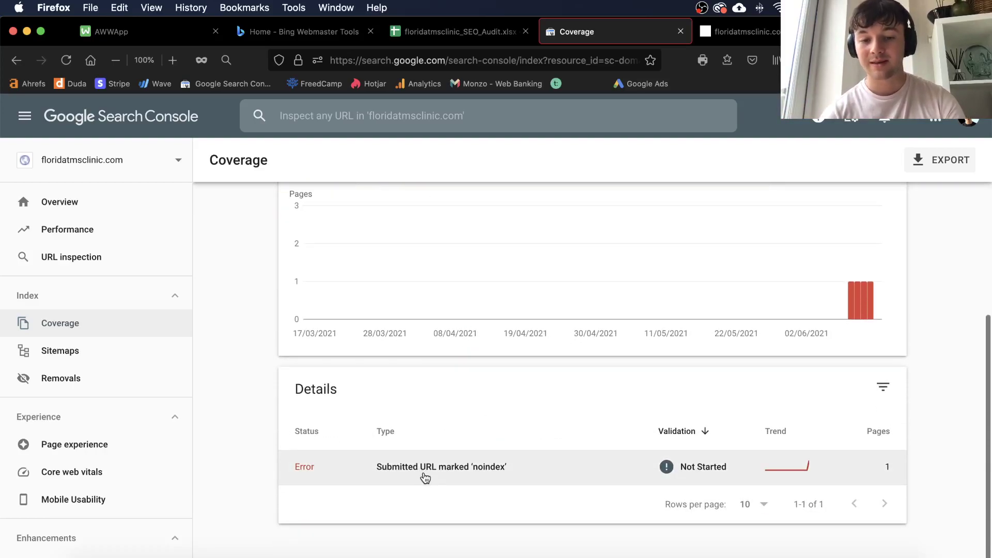
Step: Examine the affected page under the "Submitted URL marked 'noindex'" error, and go back to the Coverage report
left_click(425, 475)
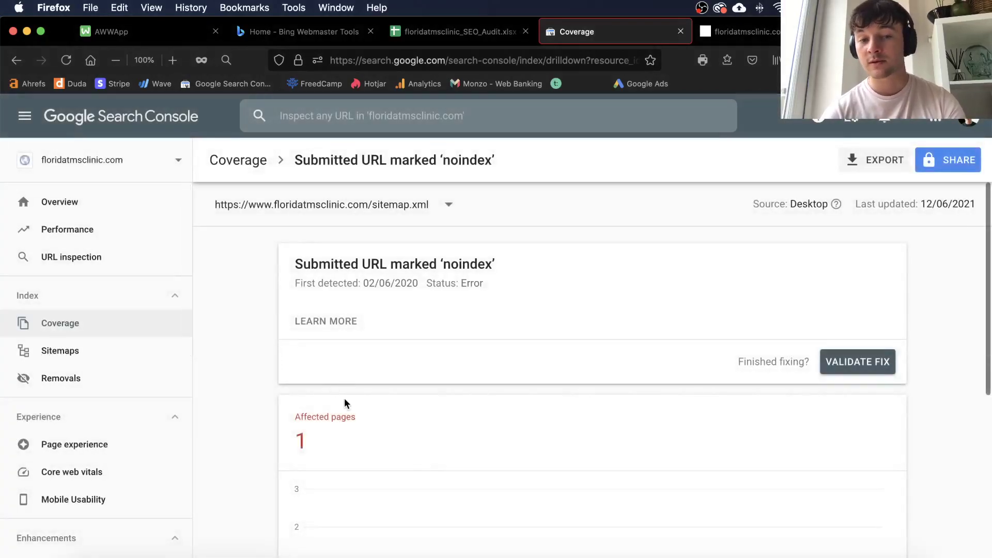
scroll(345, 400, "down", 5)
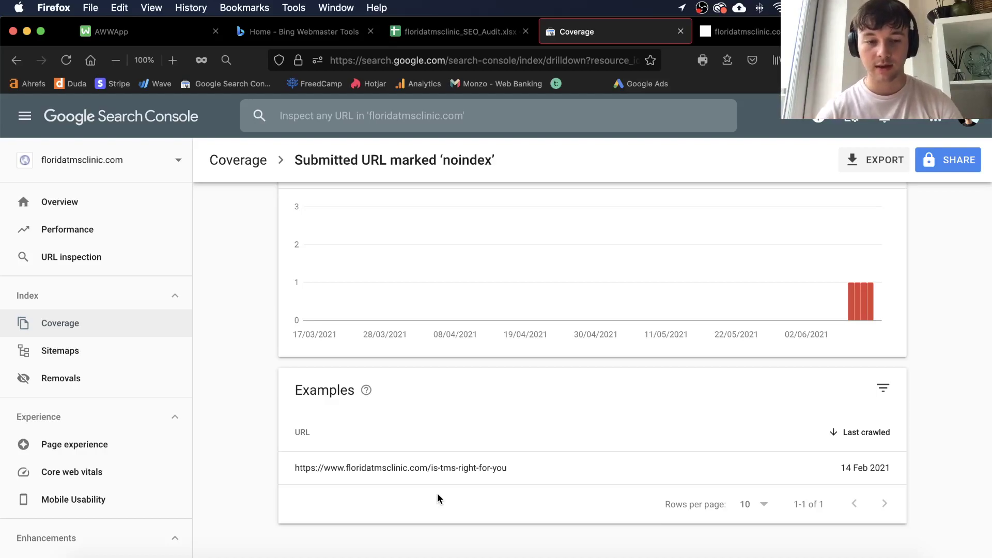
scroll(452, 381, "up", 5)
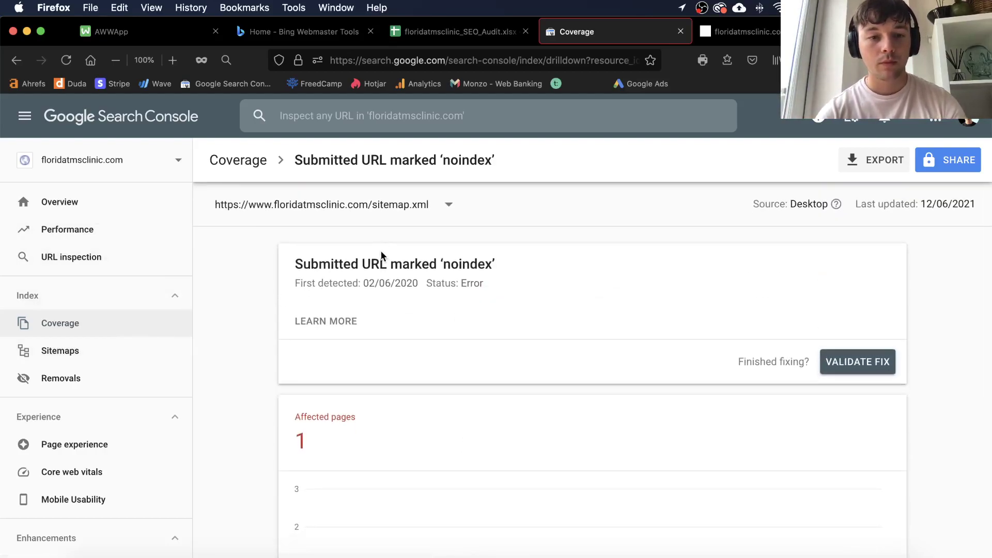
left_click(263, 162)
scroll(370, 316, "down", 4)
scroll(369, 315, "up", 4)
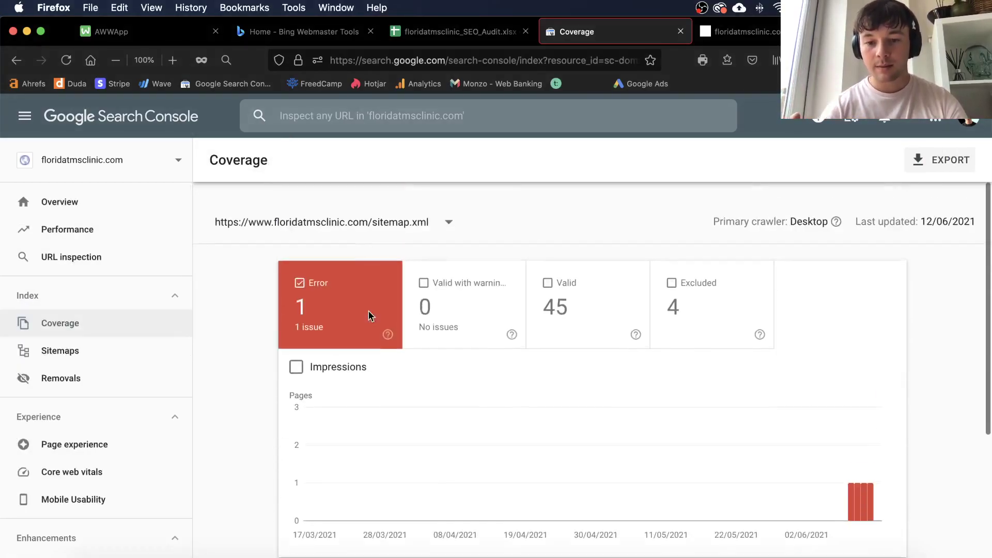
Step: Recheck the example URL of the 'noindex' error, and return to the page status totals of the sitemap's coverage
scroll(370, 316, "down", 4)
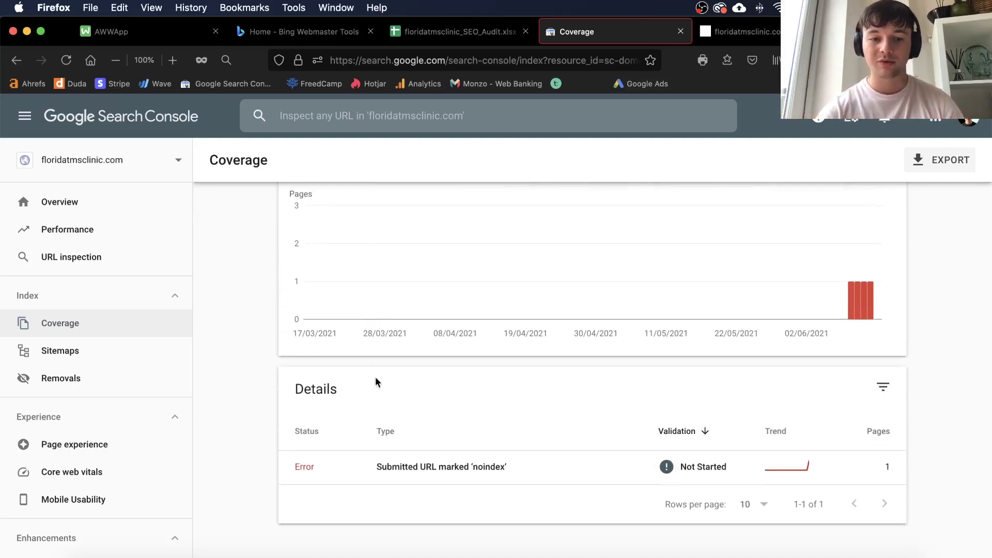
left_click(540, 470)
scroll(540, 470, "down", 5)
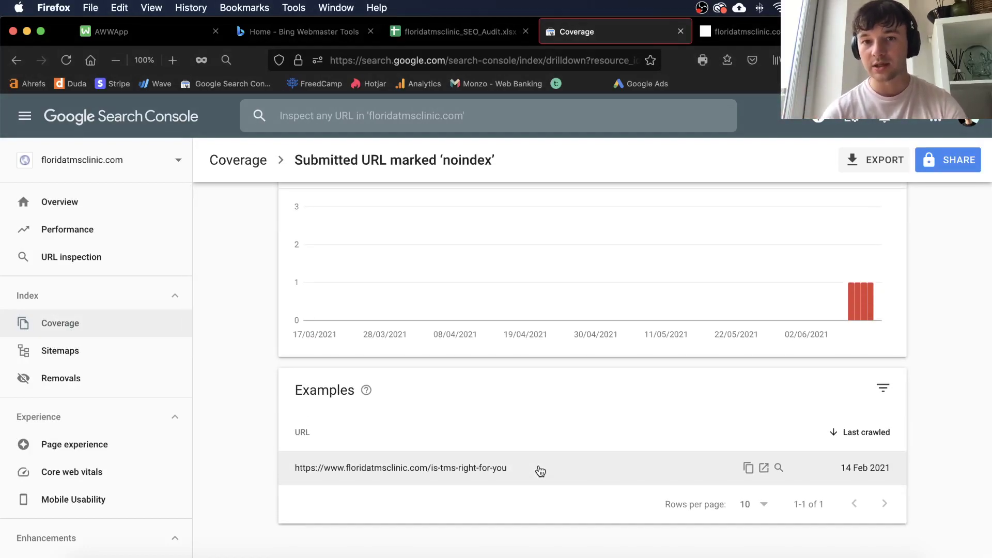
scroll(540, 470, "up", 5)
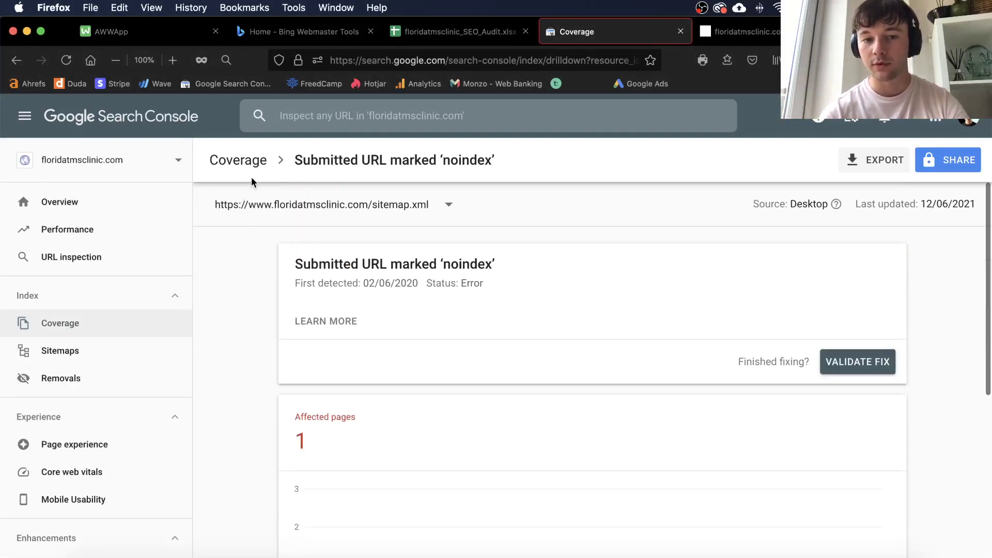
left_click(16, 60)
scroll(447, 398, "down", 5)
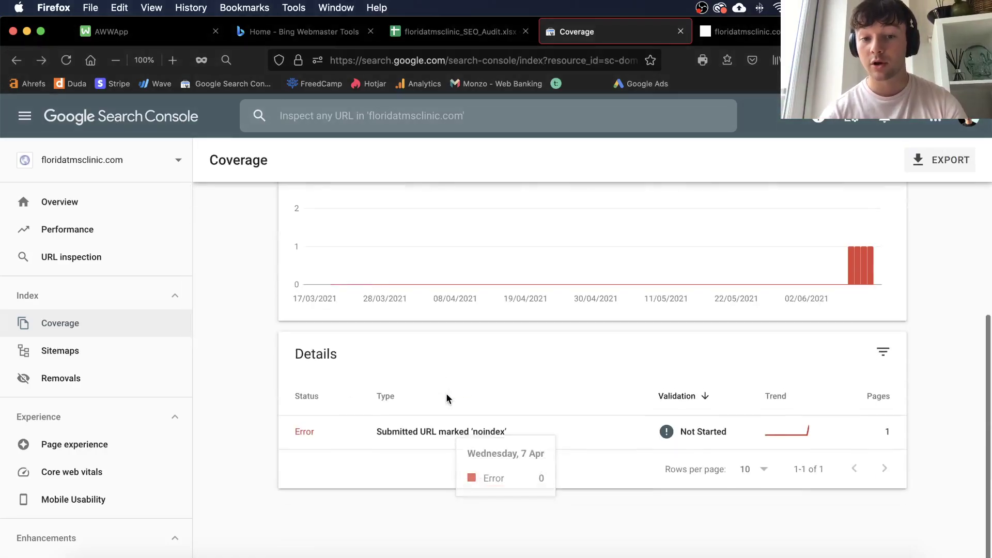
scroll(446, 393, "up", 1)
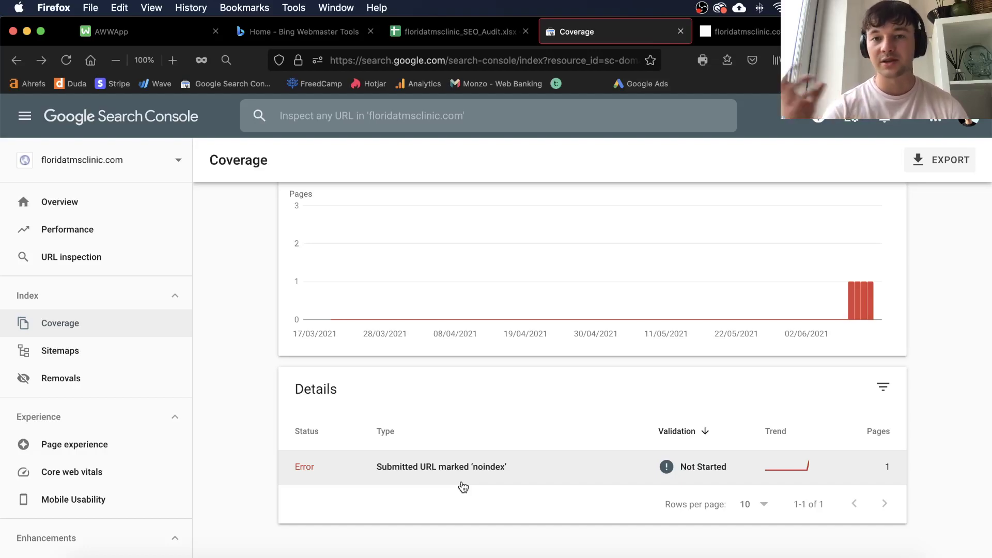
scroll(462, 484, "up", 4)
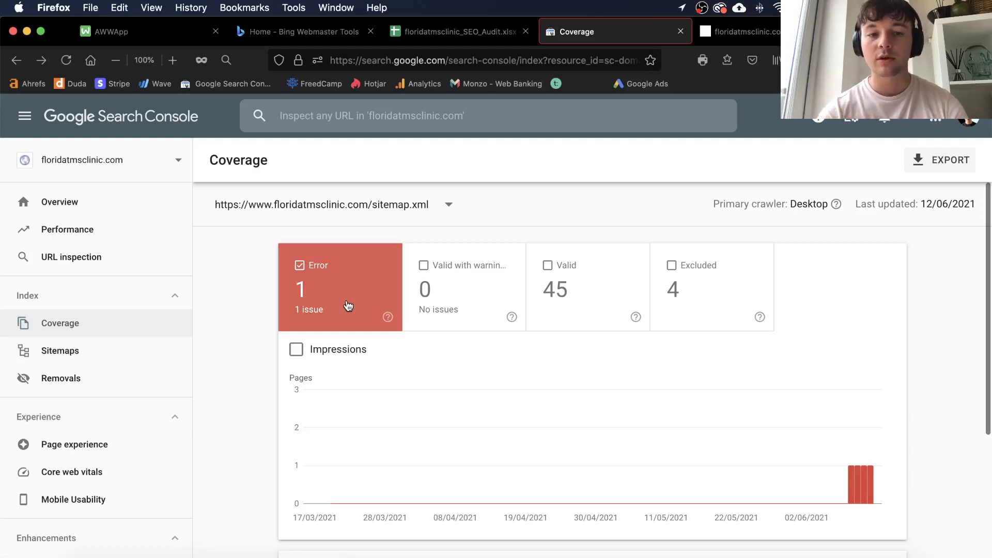
left_click(742, 45)
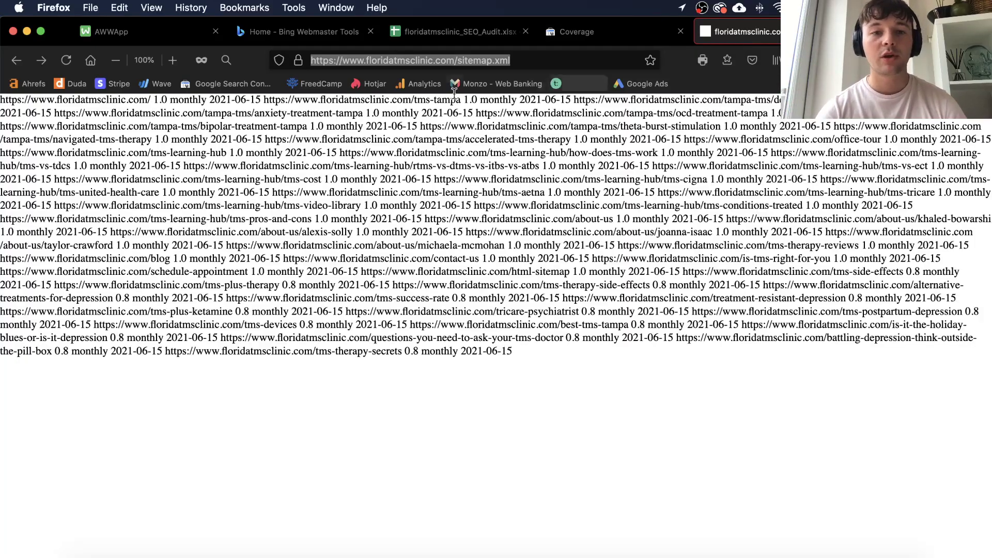
left_click(474, 58)
left_click_drag(458, 60, 622, 60)
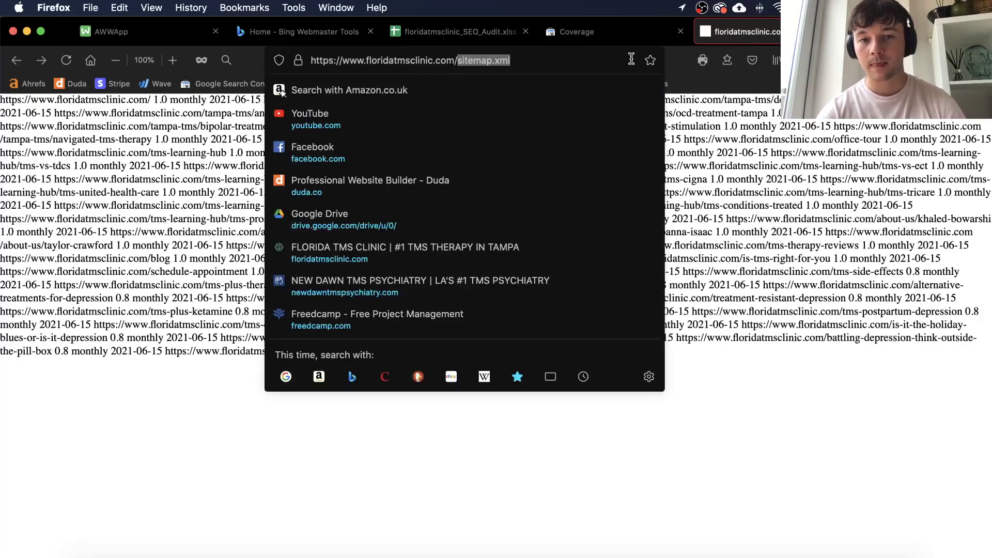
key("BackSpace")
left_click(292, 60)
type("site:")
key("Return")
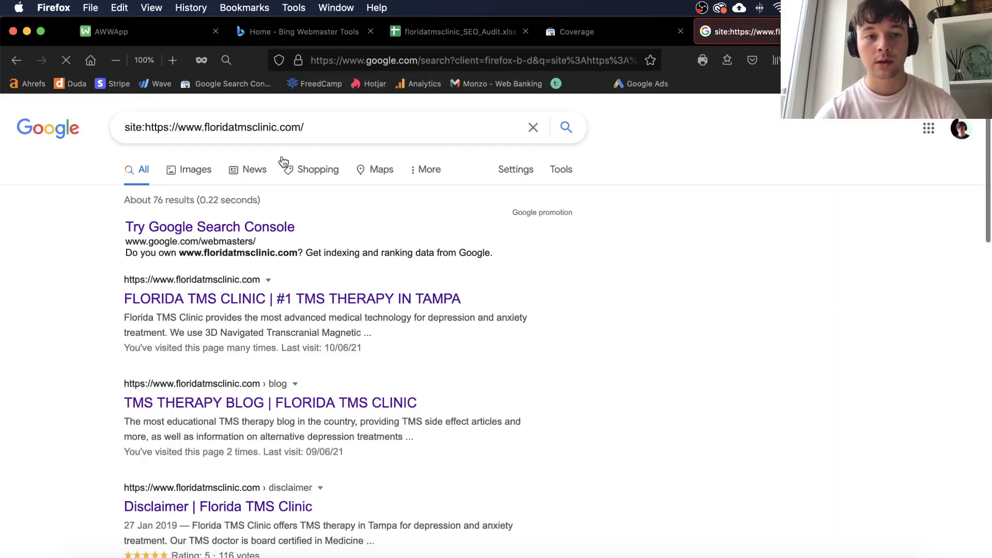
Step: Look through the indexed Florida TMS Clinic pages on the first and third pages of the search results
scroll(474, 212, "down", 15)
scroll(475, 214, "down", 5)
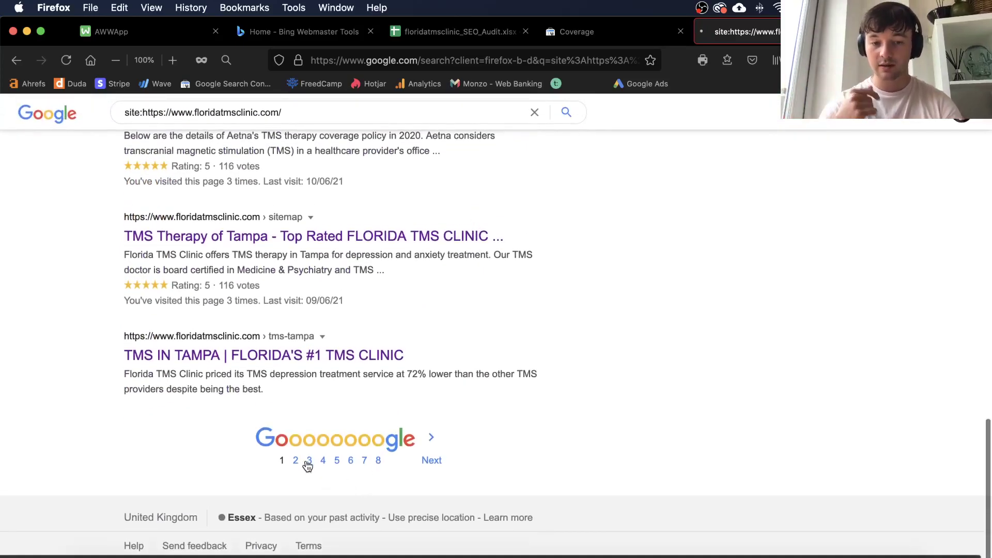
left_click(306, 462)
scroll(249, 410, "down", 10)
scroll(249, 409, "down", 6)
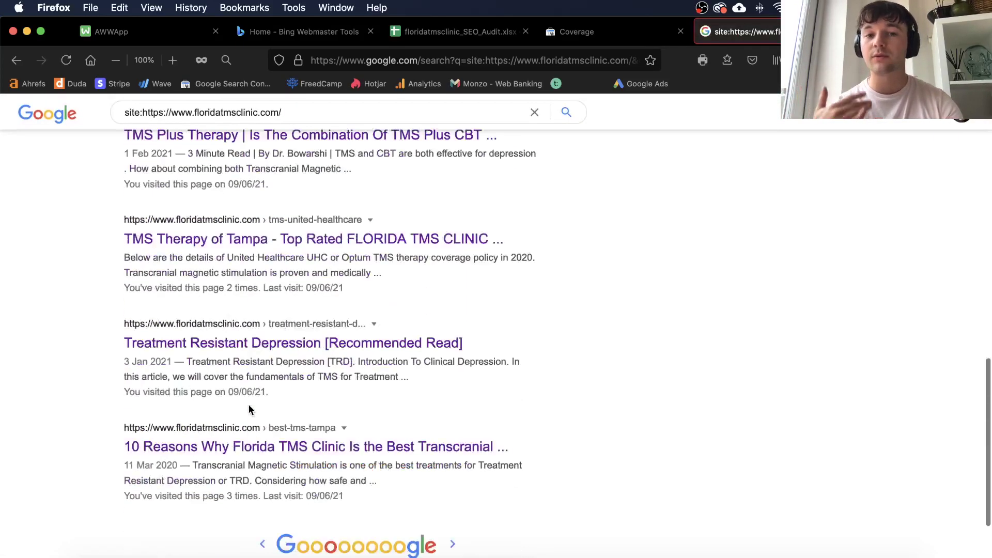
Step: Look through the indexed Florida TMS Clinic pages on the fourth page of the search results
left_click(345, 450)
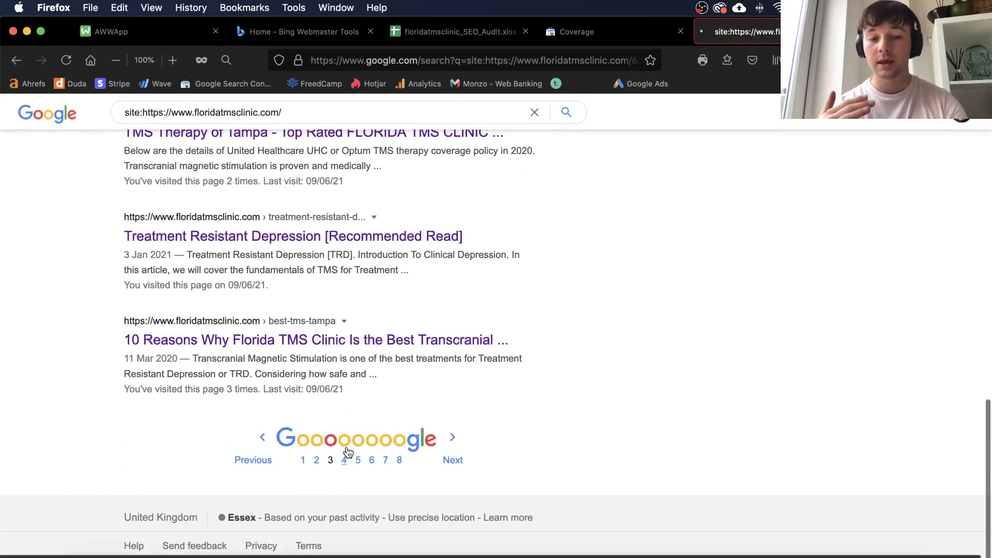
scroll(346, 452, "down", 1)
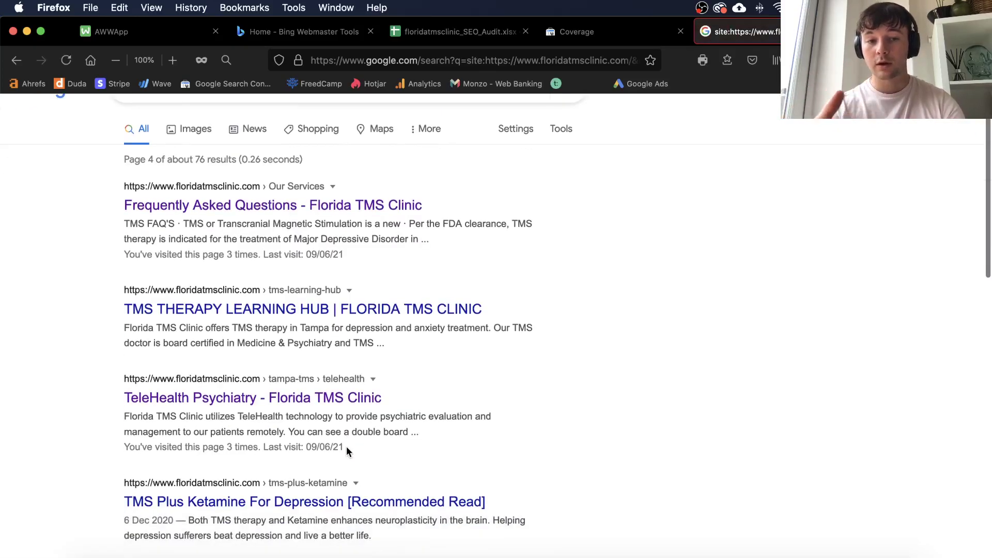
scroll(346, 450, "down", 4)
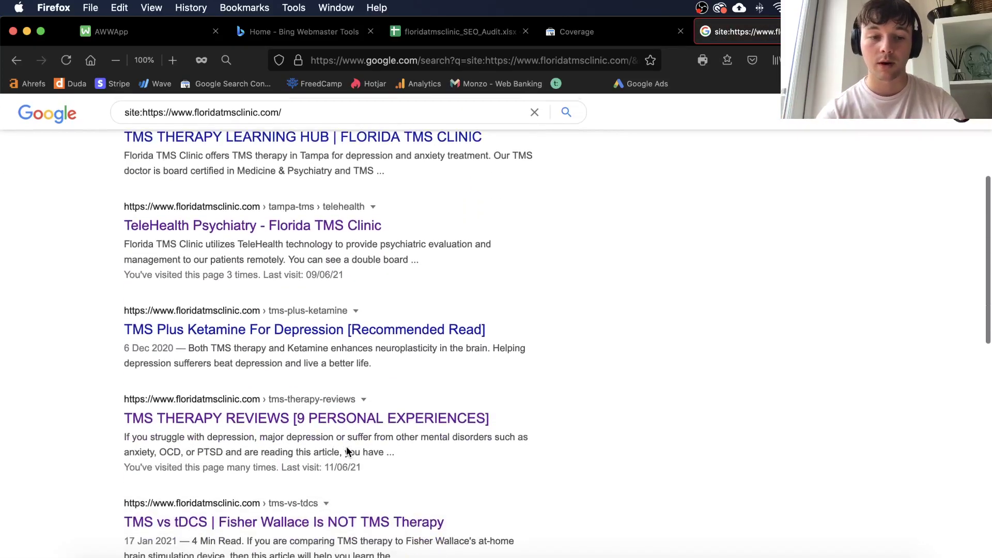
scroll(511, 193, "down", 6)
scroll(510, 192, "down", 5)
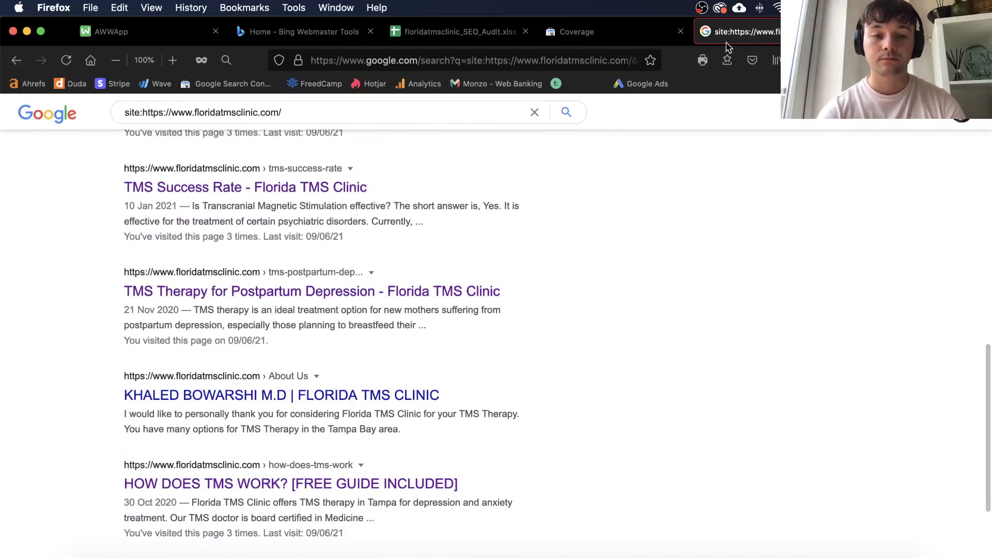
left_click(590, 35)
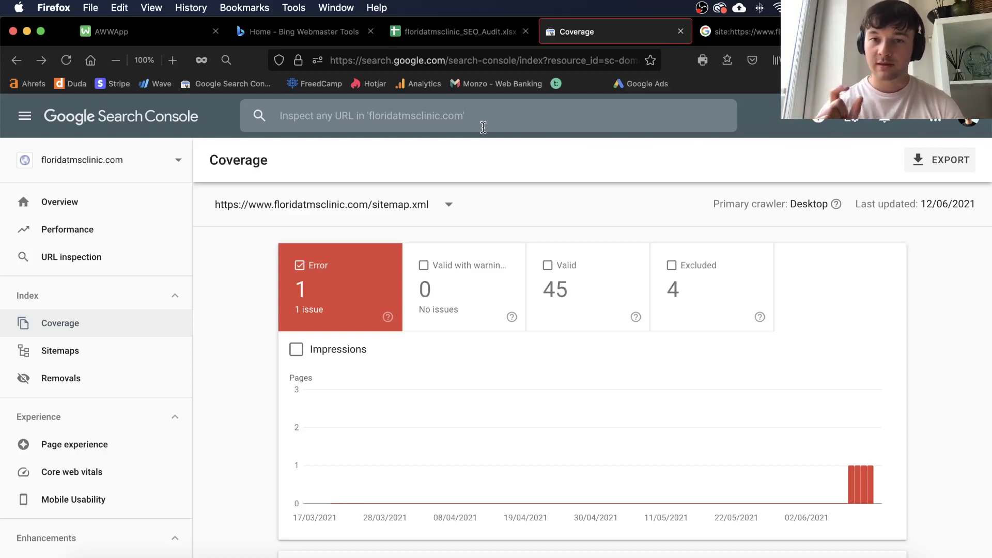
left_click(402, 130)
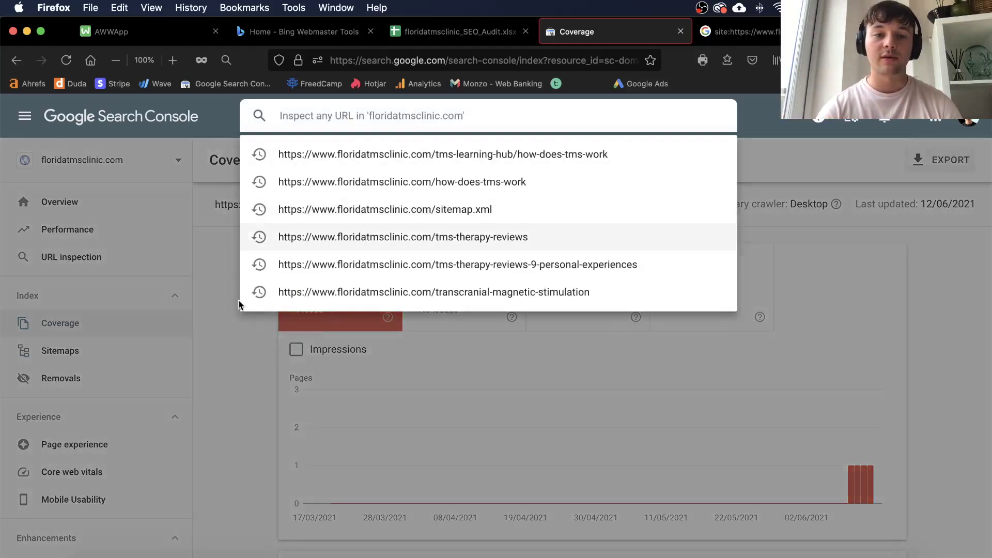
left_click(424, 155)
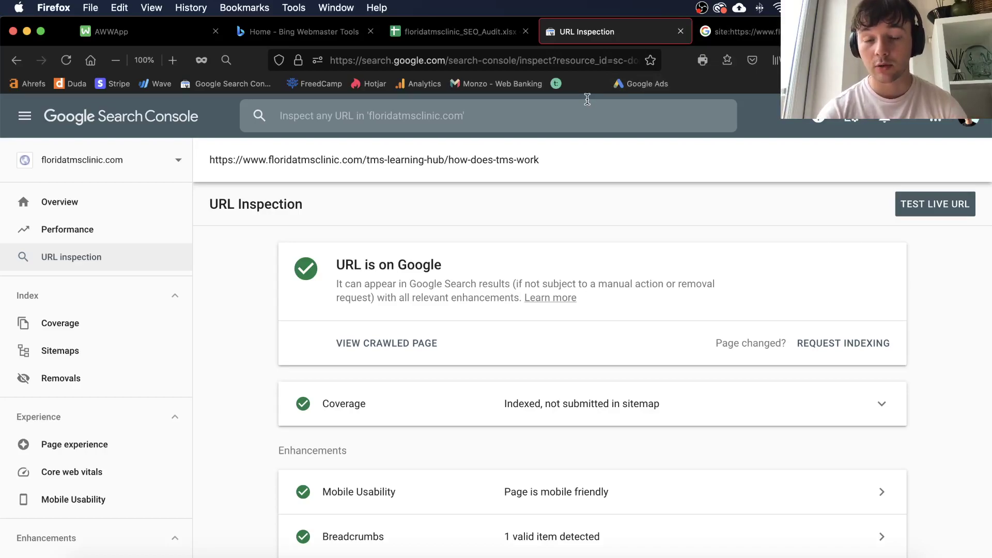
left_click(120, 202)
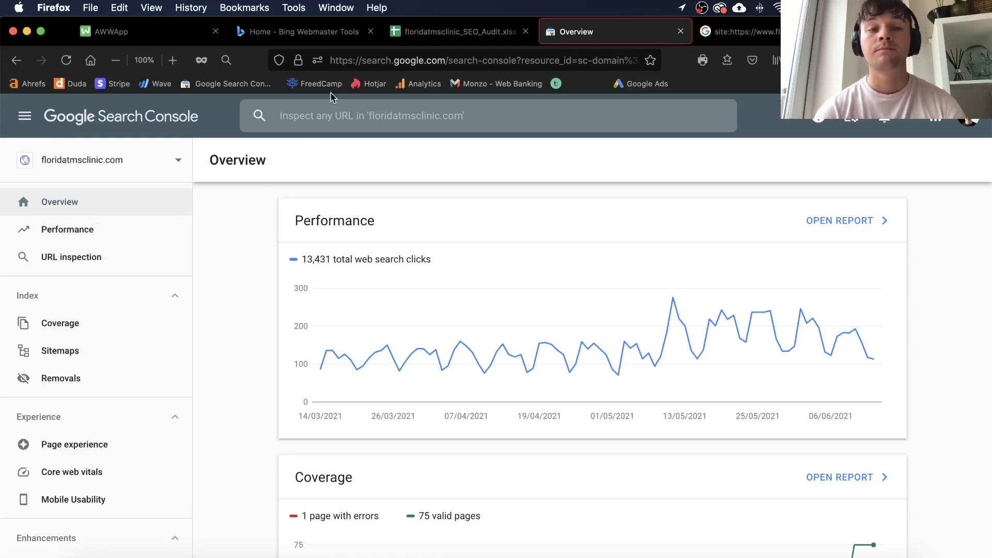
Step: Switch to Bing Webmaster Tools and change the selected site to floridatmsclinic.com
left_click(312, 31)
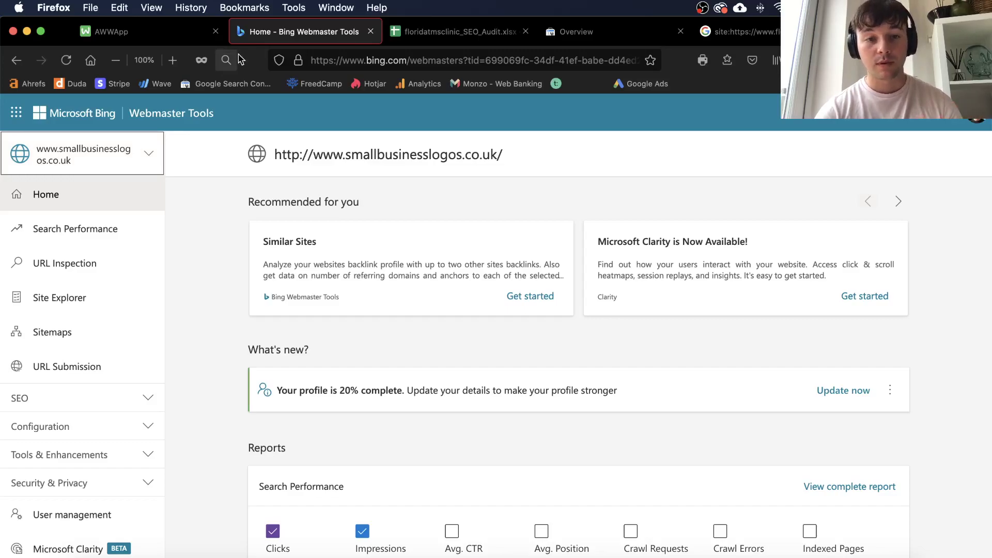
left_click(151, 159)
scroll(139, 235, "down", 1)
left_click(139, 234)
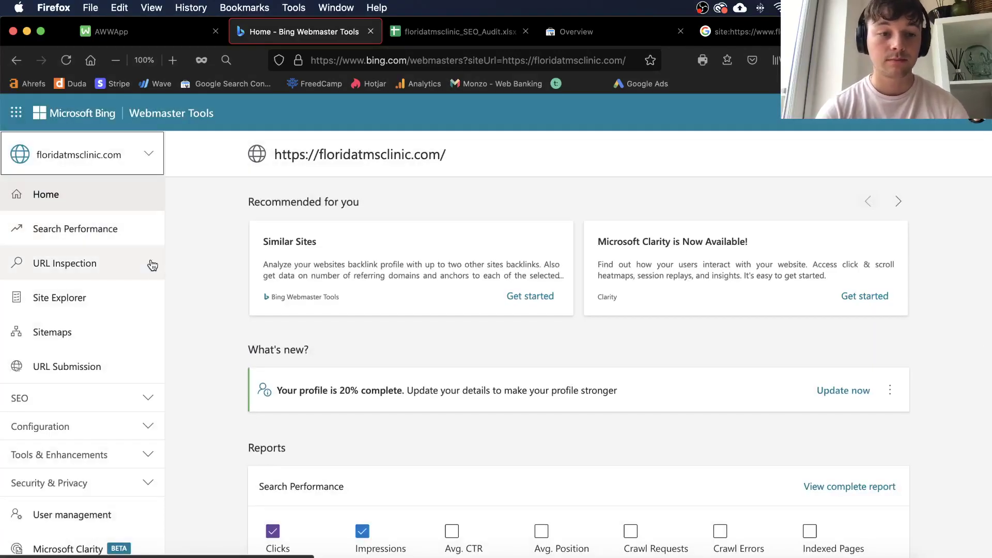
left_click(78, 336)
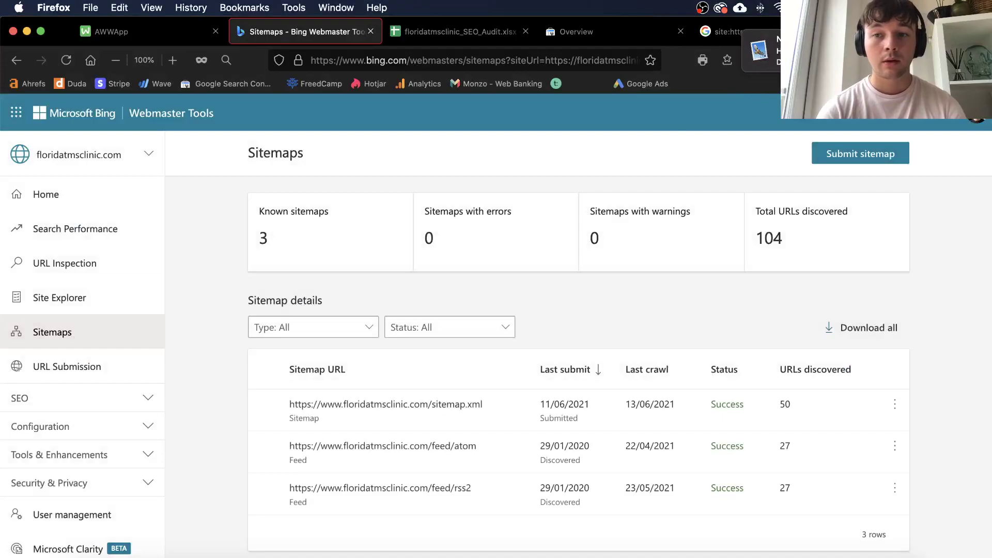
scroll(391, 321, "down", 2)
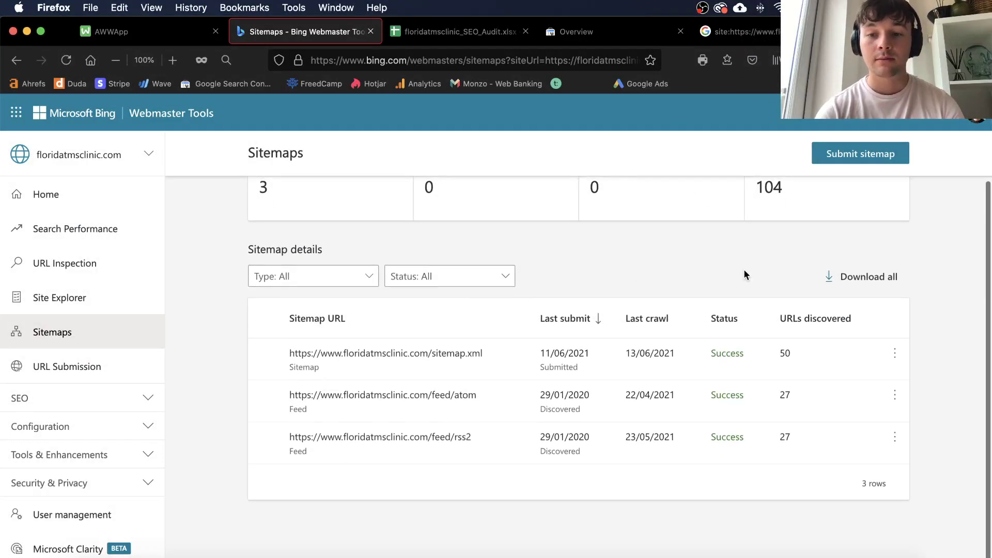
scroll(743, 273, "up", 2)
left_click(867, 162)
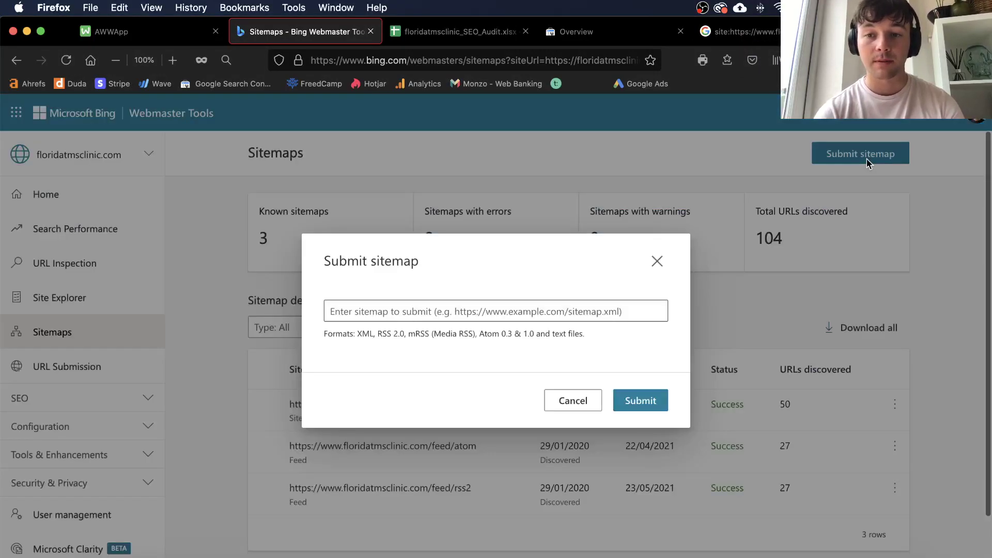
left_click(484, 310)
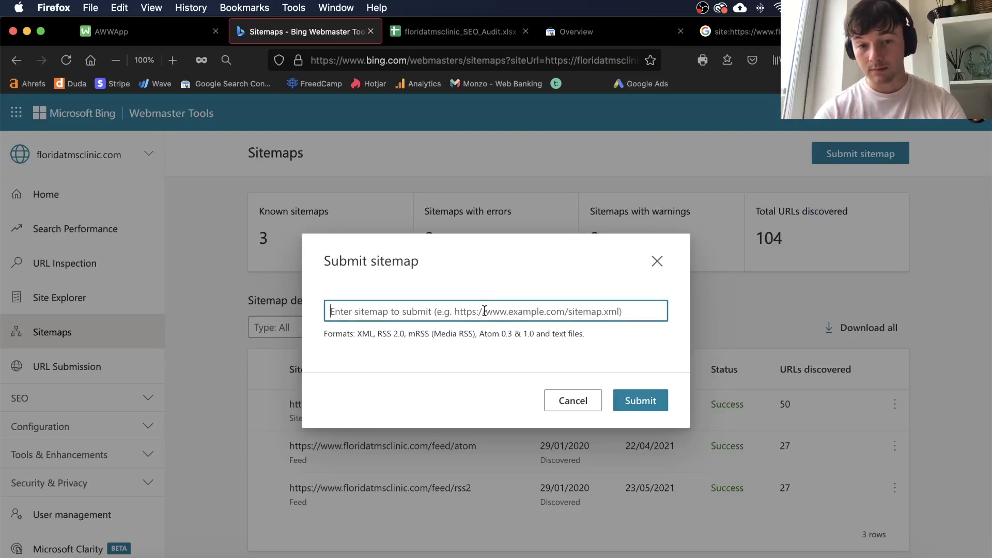
type("https://www.floridatmsclinic.com/sitemap.xml")
left_click(644, 405)
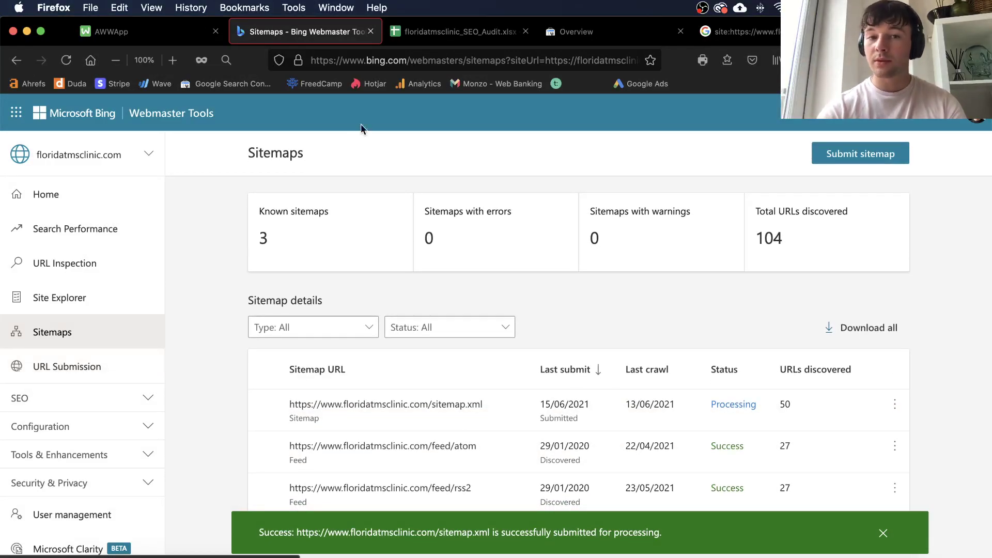
Step: Look over Bing's URL Submission, Site Explorer and URL Inspection pages, ending on the URL submission details
left_click(74, 374)
scroll(330, 340, "down", 3)
scroll(641, 190, "up", 3)
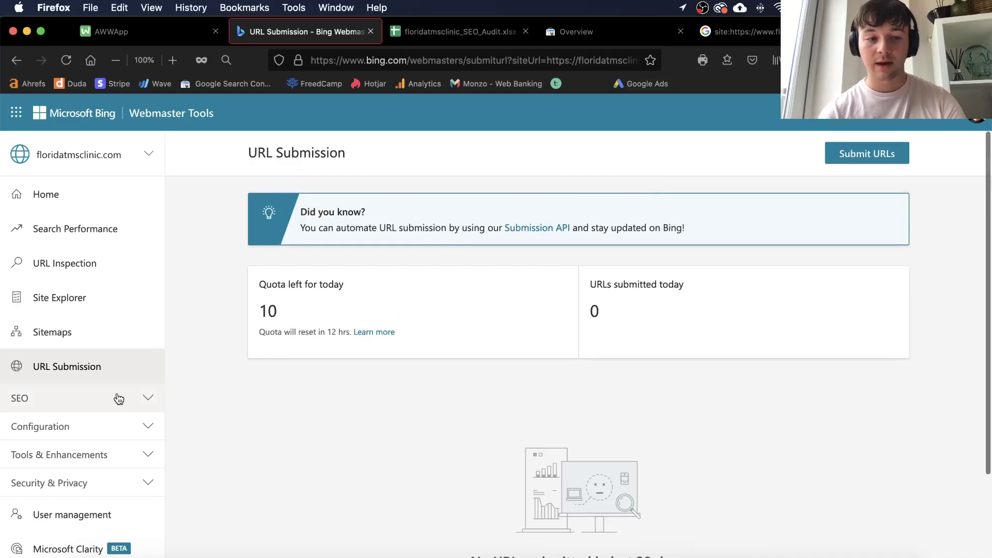
left_click(67, 299)
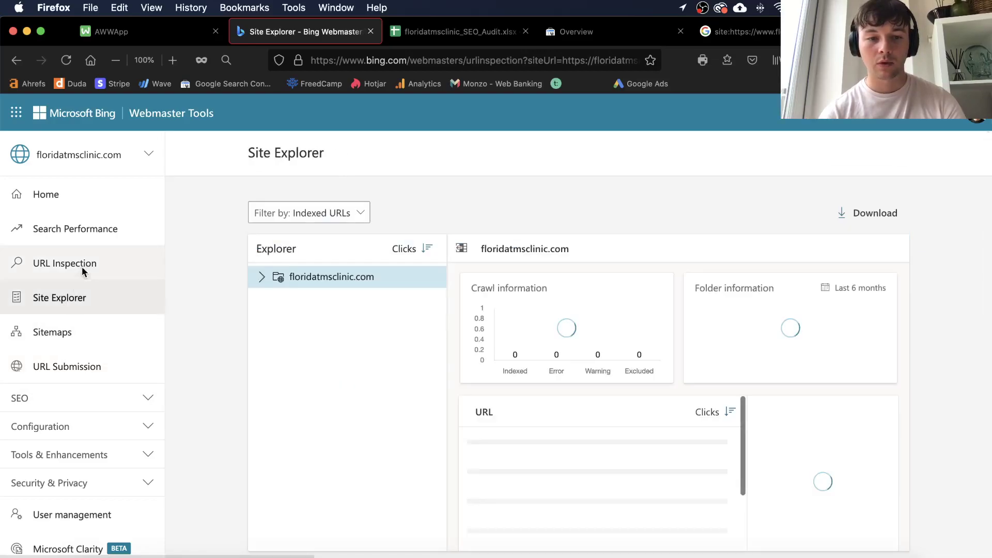
left_click(81, 265)
left_click(109, 367)
scroll(225, 301, "down", 3)
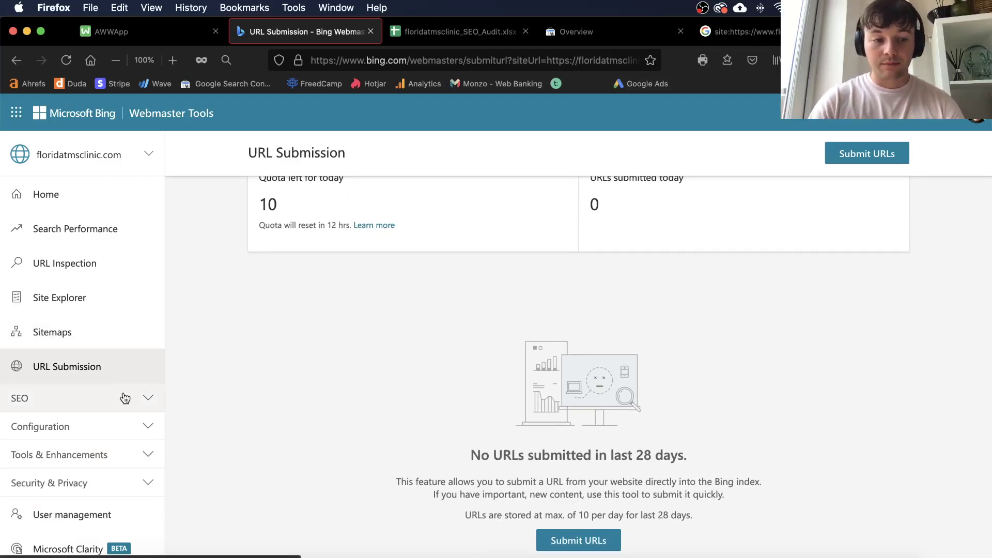
Step: View the site's Backlinks report and its Site Scan list among the SEO tools
left_click(149, 403)
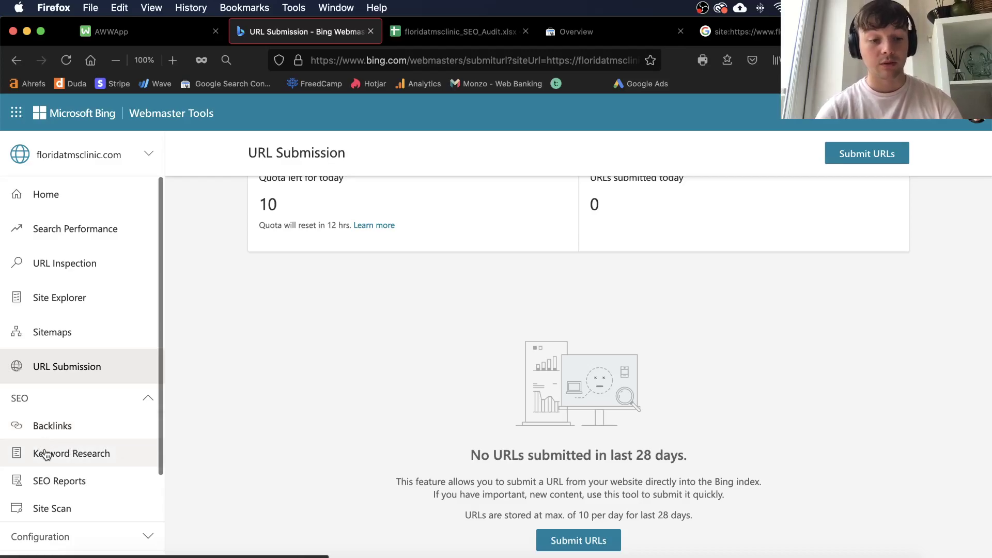
scroll(46, 454, "down", 1)
left_click(40, 408)
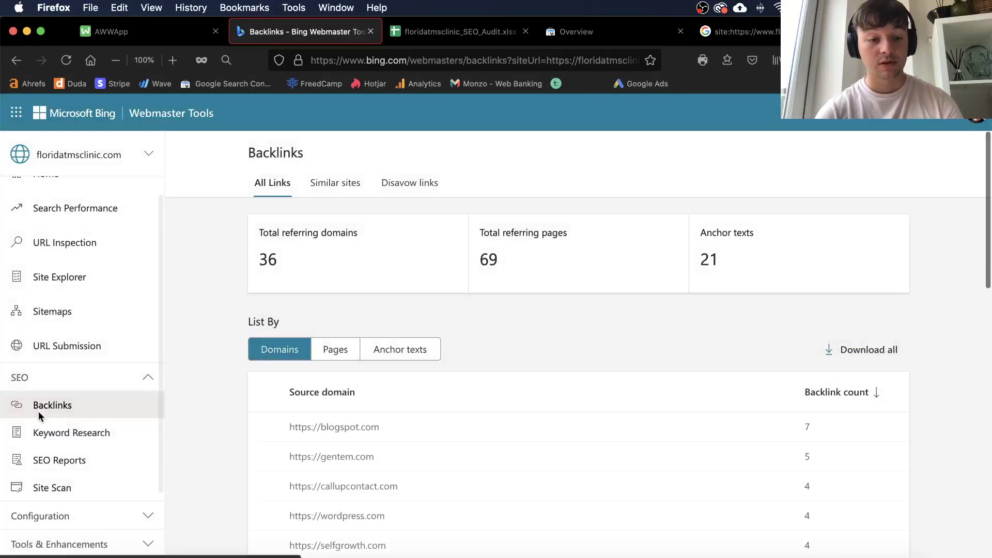
left_click(50, 489)
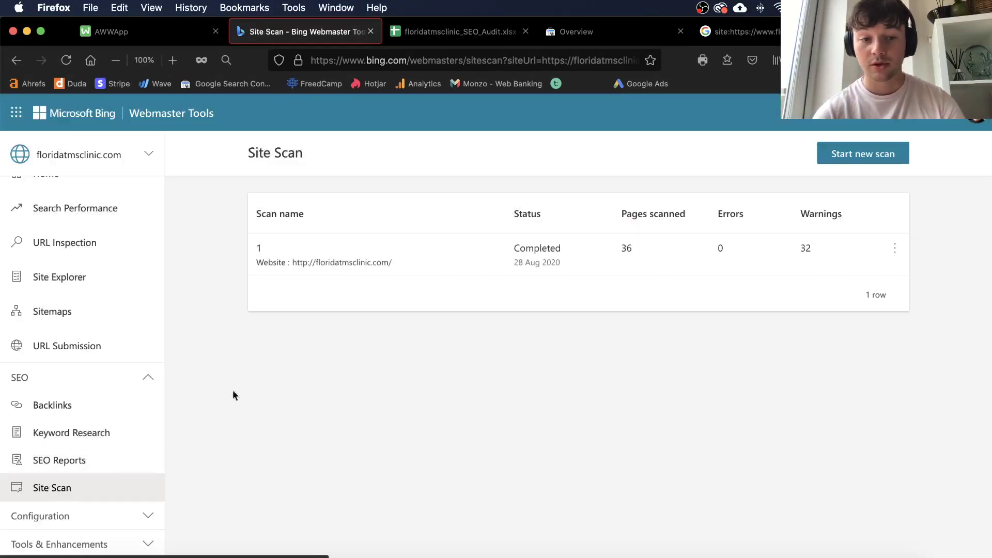
scroll(78, 226, "up", 1)
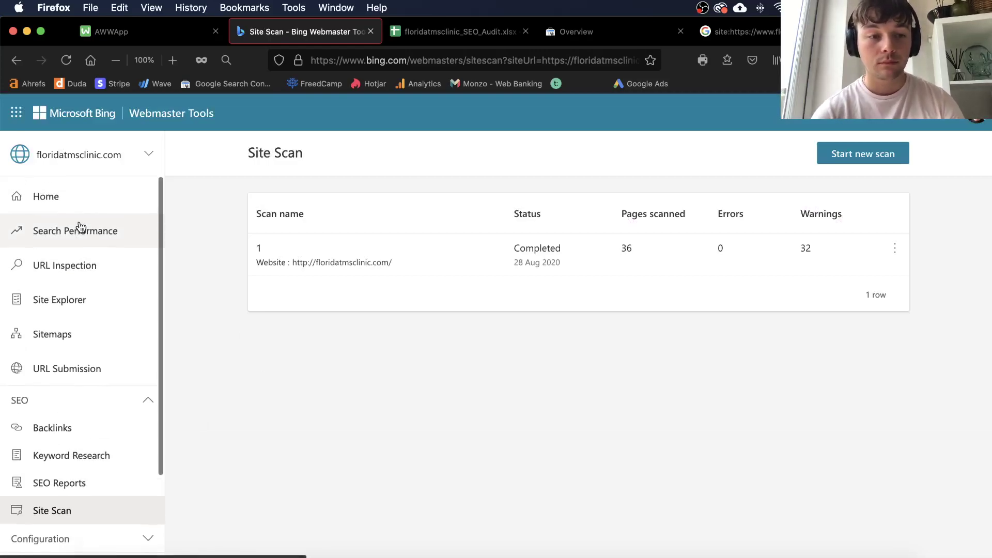
Step: Examine the site's Search Performance chart and keyword list in Bing, and return to the site's home page
left_click(79, 227)
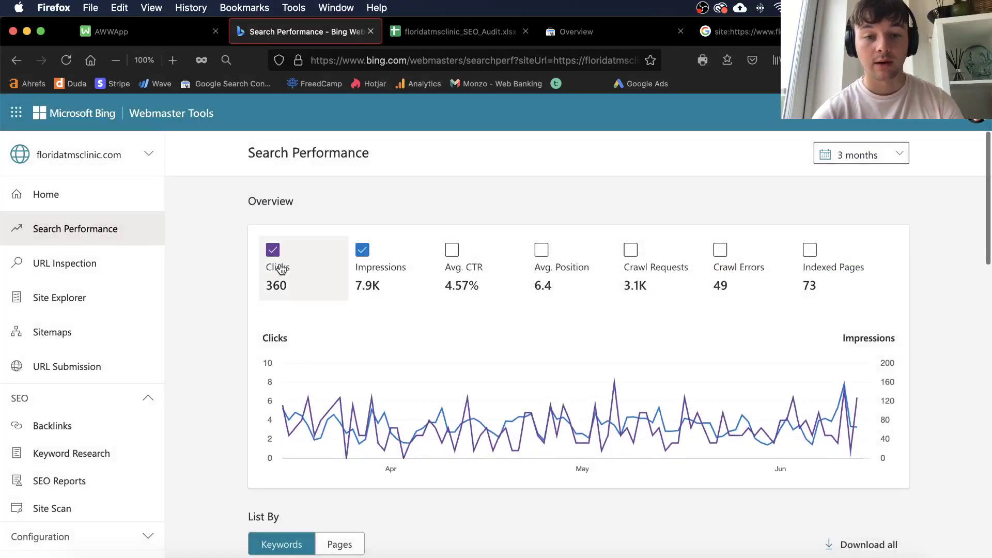
scroll(417, 417, "down", 1)
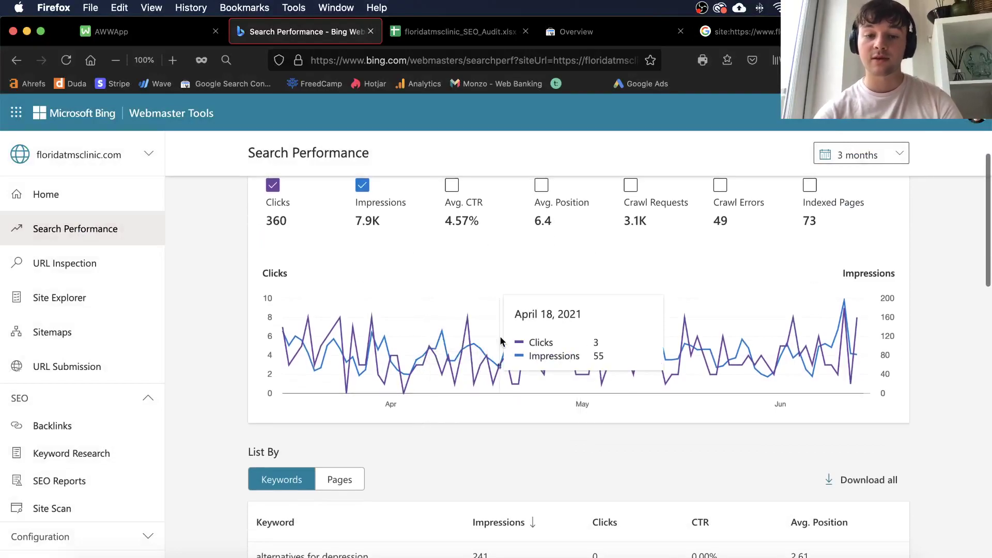
scroll(500, 335, "down", 2)
scroll(496, 320, "up", 2)
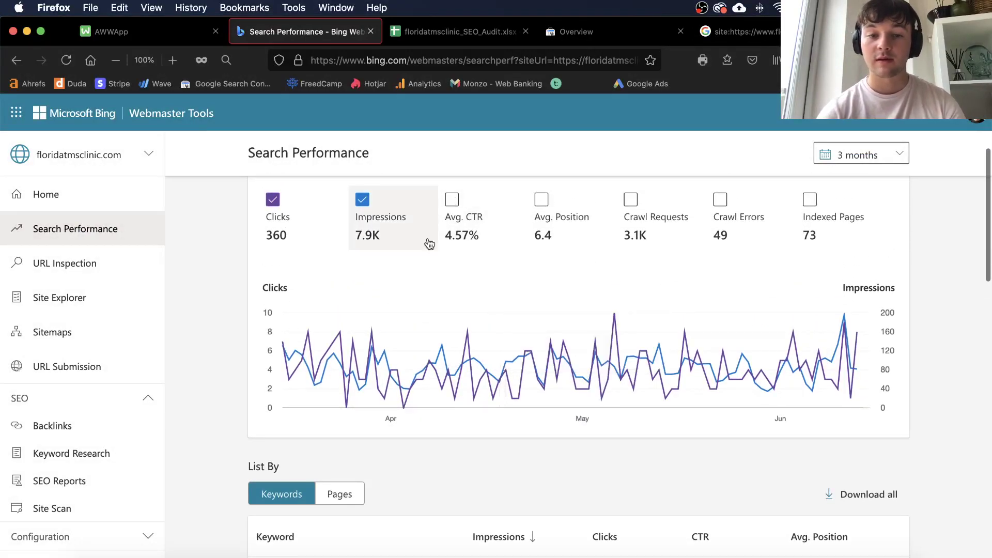
scroll(389, 309, "down", 3)
scroll(388, 309, "down", 5)
scroll(387, 309, "up", 10)
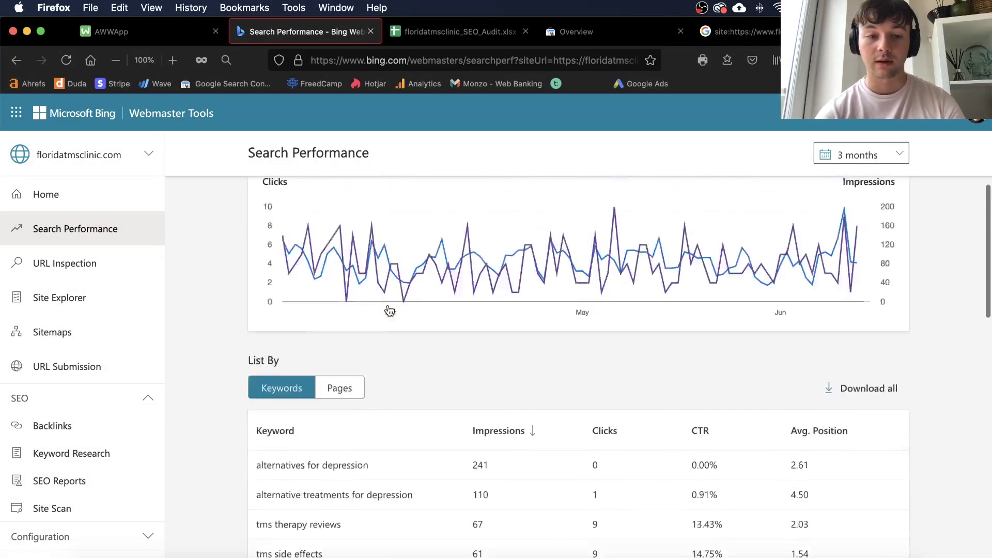
left_click(74, 195)
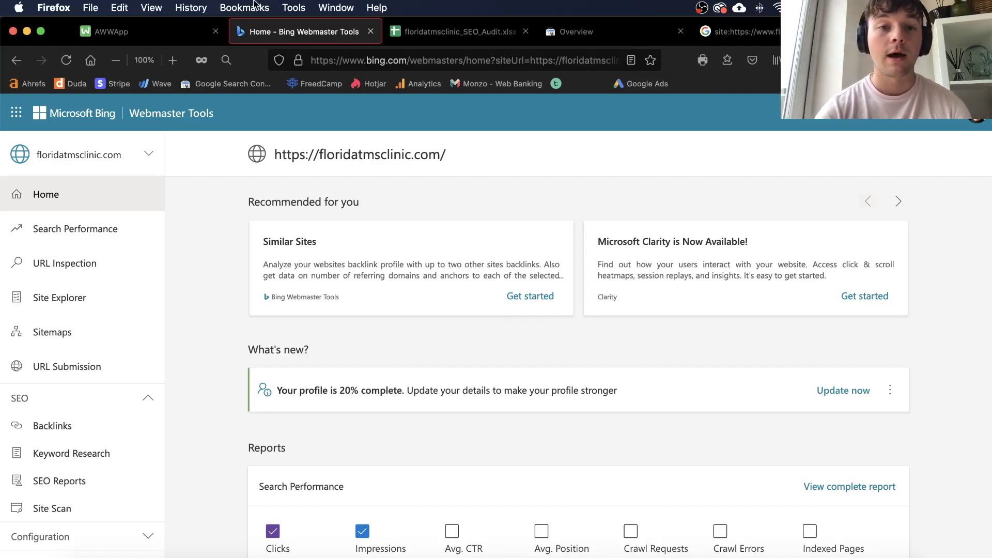
Step: Switch to the AWW board and briefly highlight the topic "How to create a sitemap in your Duda website"
left_click(175, 31)
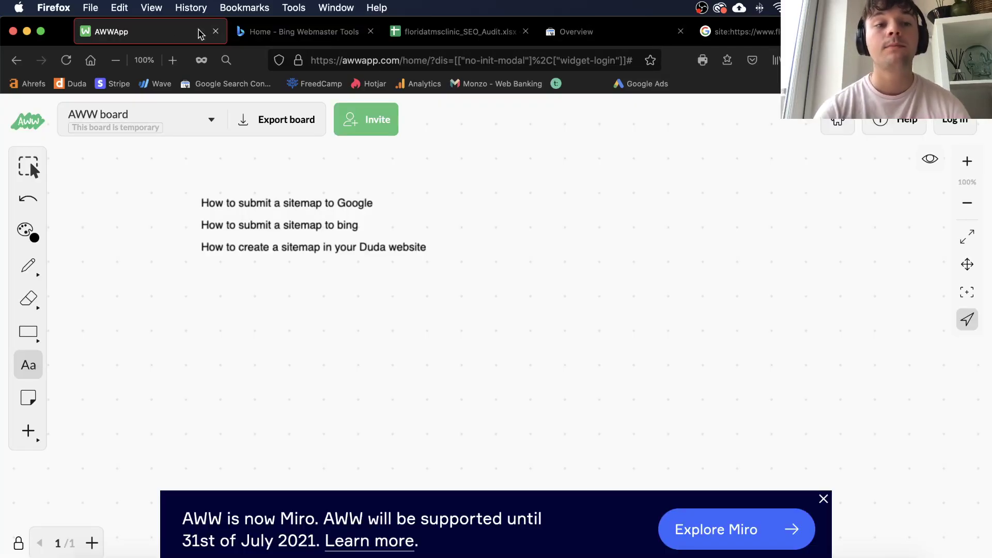
triple_click(237, 250)
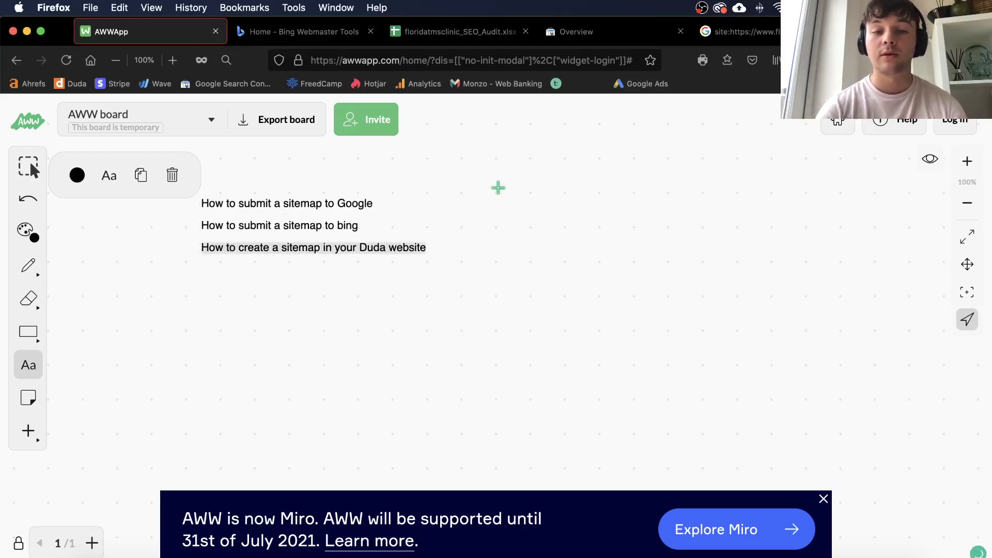
key("Escape")
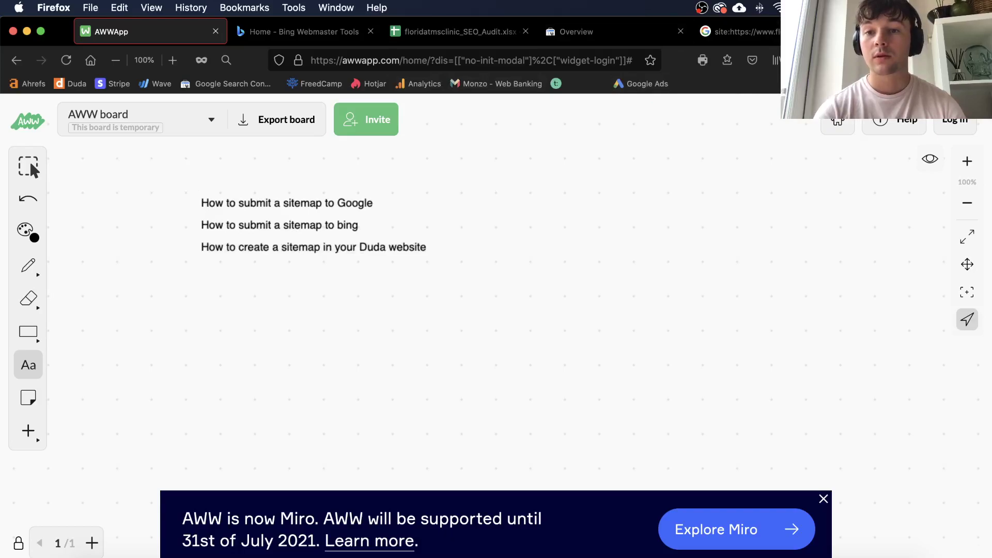
Step: Open the TMS Success Rate page from the Google results, and follow its footer link to the site's HTML sitemap
left_click(738, 31)
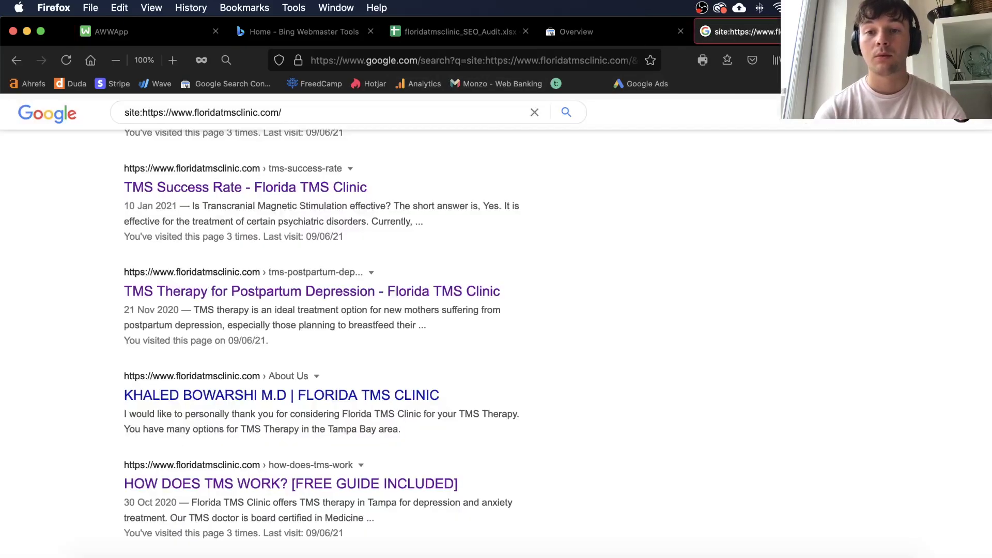
left_click(273, 190)
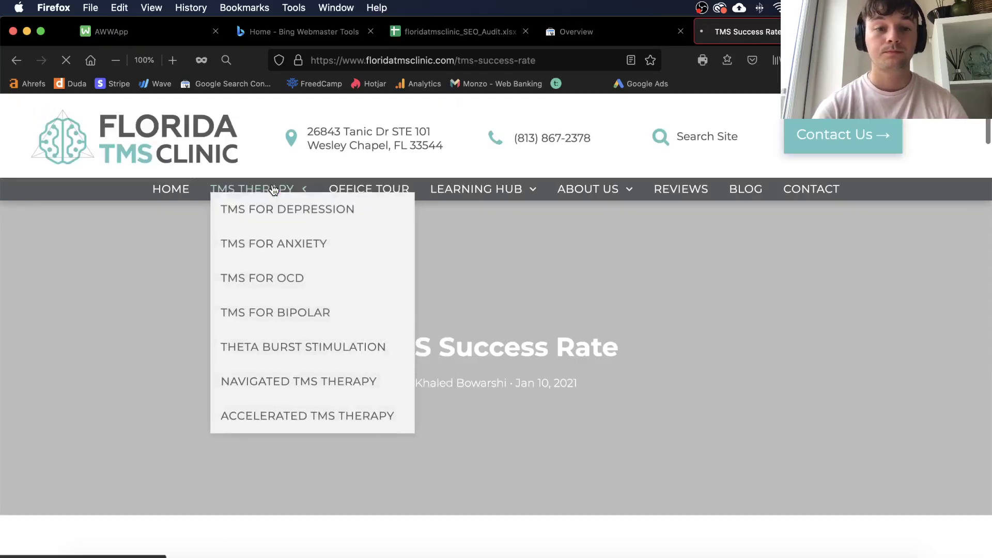
scroll(353, 271, "down", 5)
scroll(354, 272, "down", 20)
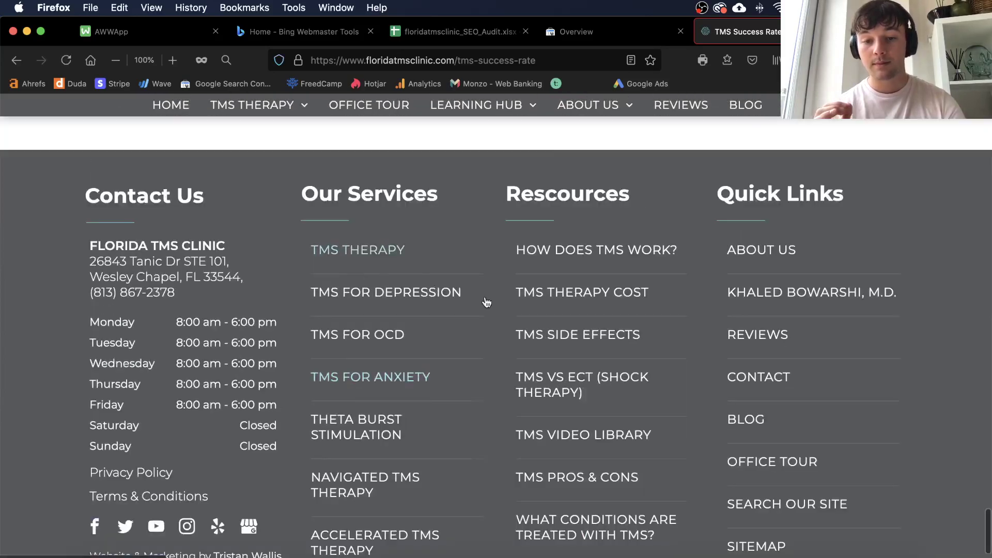
scroll(680, 374, "down", 3)
scroll(744, 364, "up", 3)
scroll(744, 362, "down", 2)
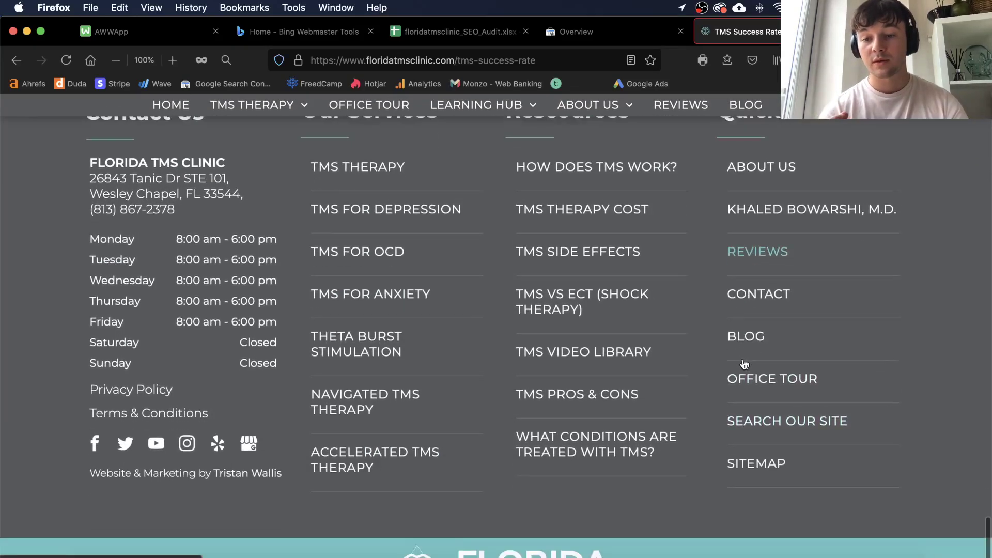
left_click(746, 478)
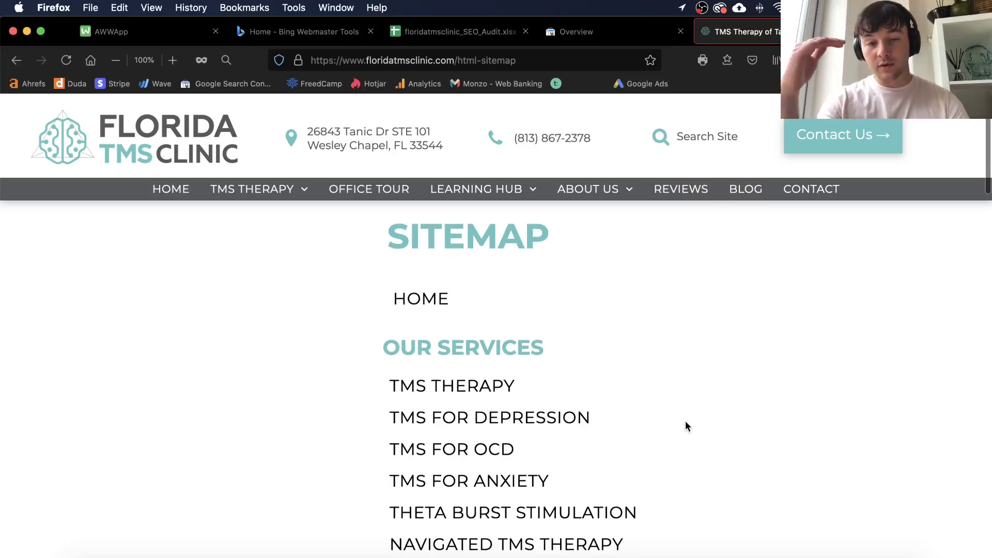
Step: Look through the HTML sitemap page's link sections, from Our Services and Learning Hub to About Us and Other Pages
scroll(685, 421, "down", 10)
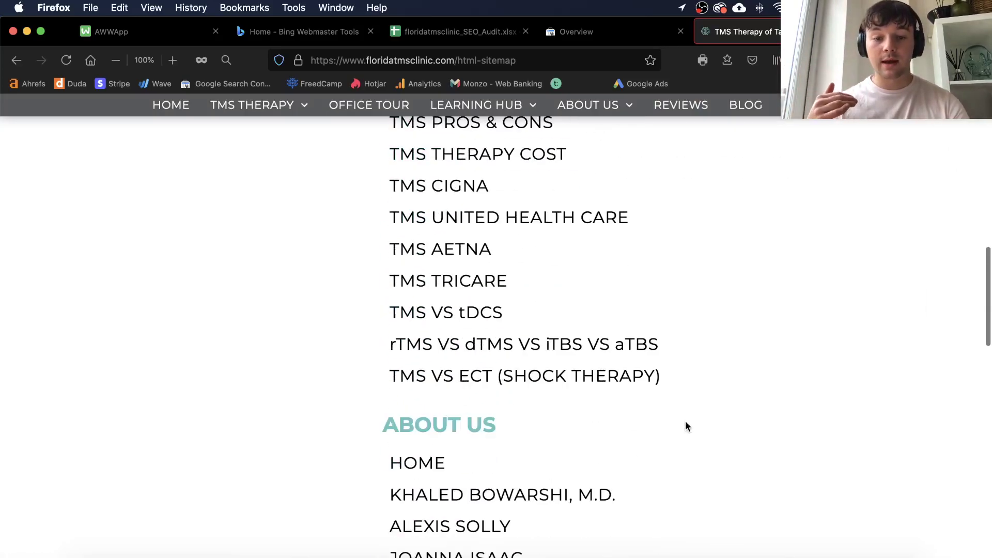
scroll(685, 420, "up", 10)
scroll(681, 429, "down", 3)
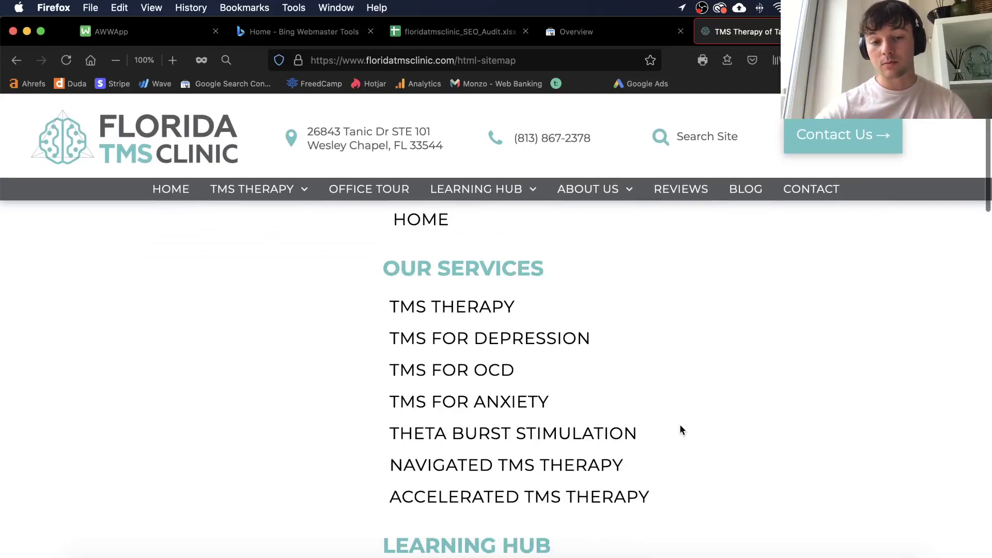
scroll(681, 430, "down", 5)
scroll(680, 430, "down", 8)
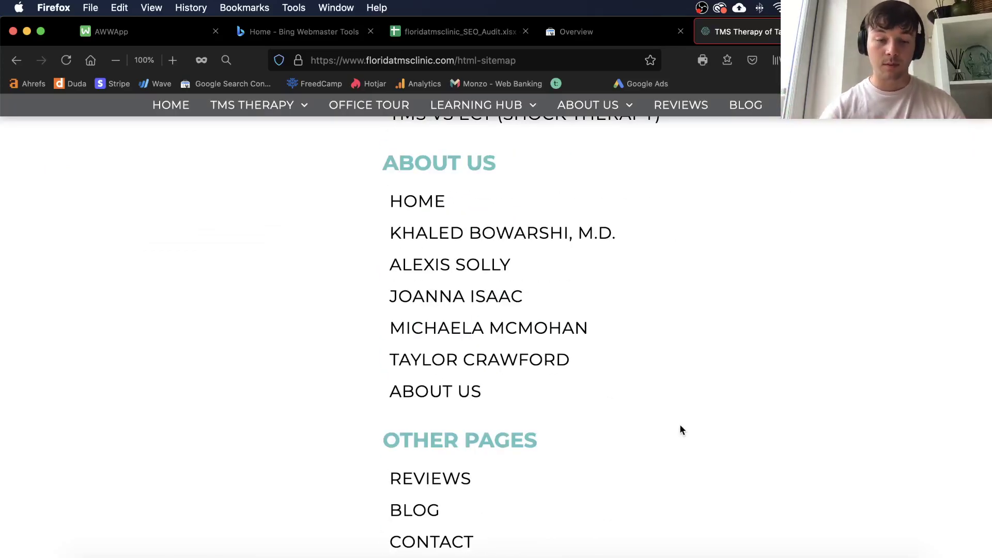
scroll(568, 326, "up", 15)
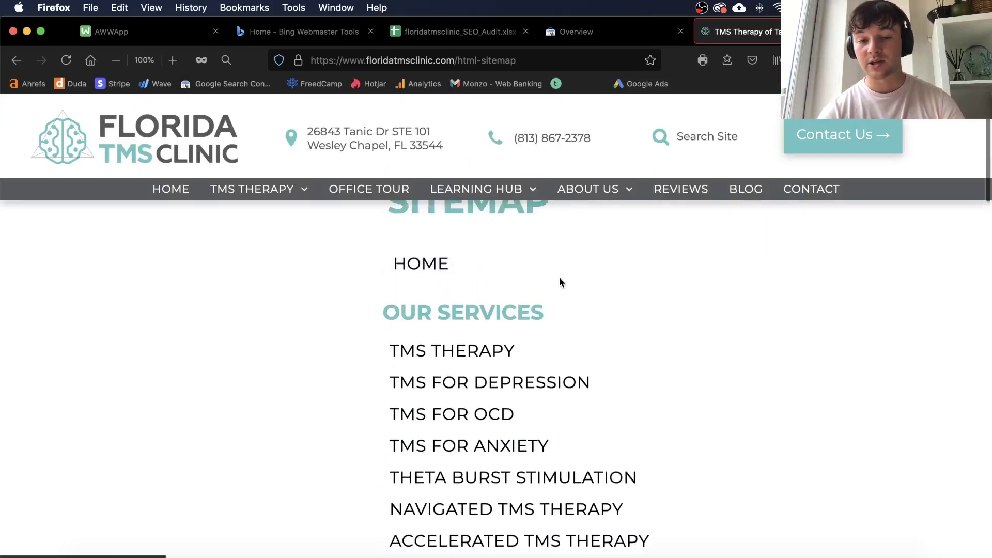
scroll(563, 305, "down", 4)
scroll(552, 353, "down", 10)
scroll(552, 353, "up", 4)
scroll(551, 353, "up", 15)
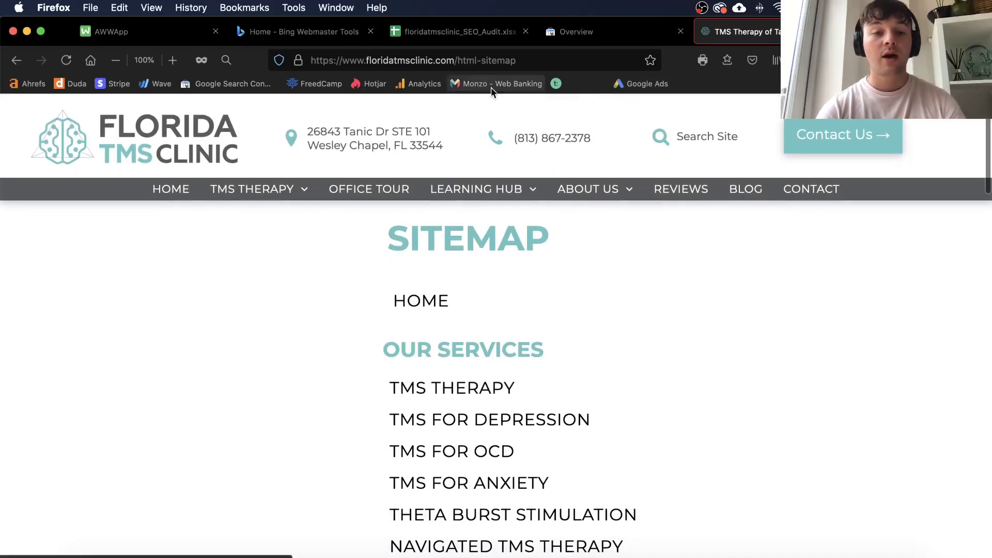
left_click(554, 58)
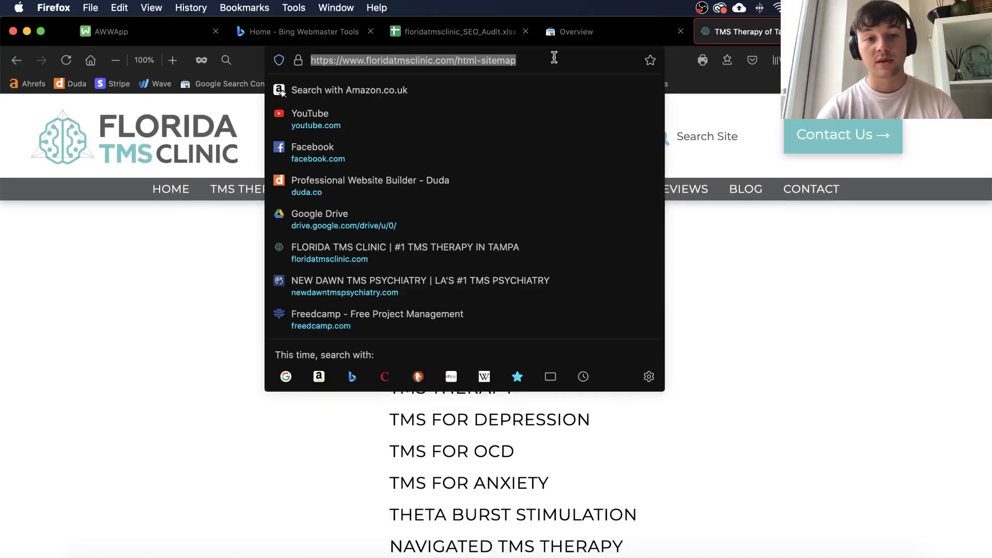
type("dud")
key("Return")
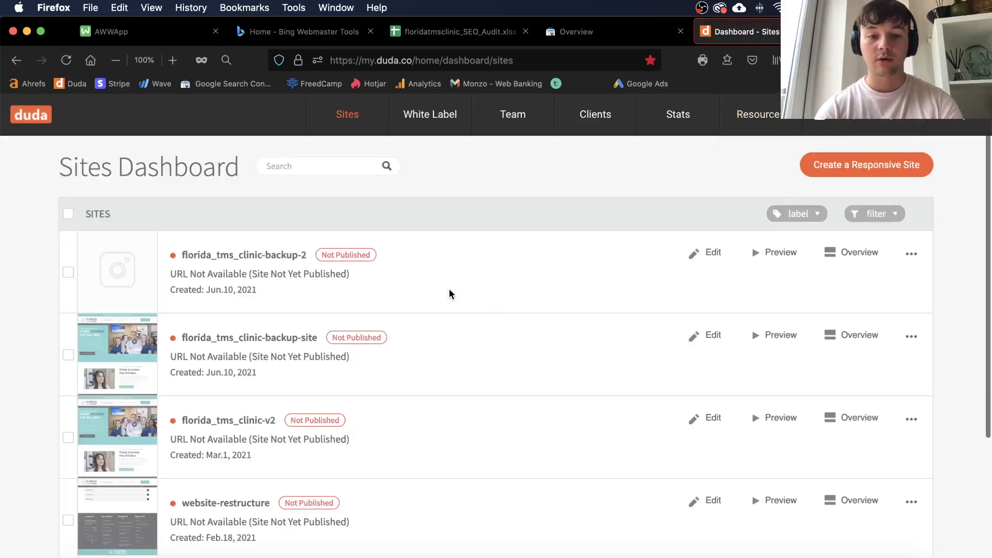
scroll(465, 351, "down", 5)
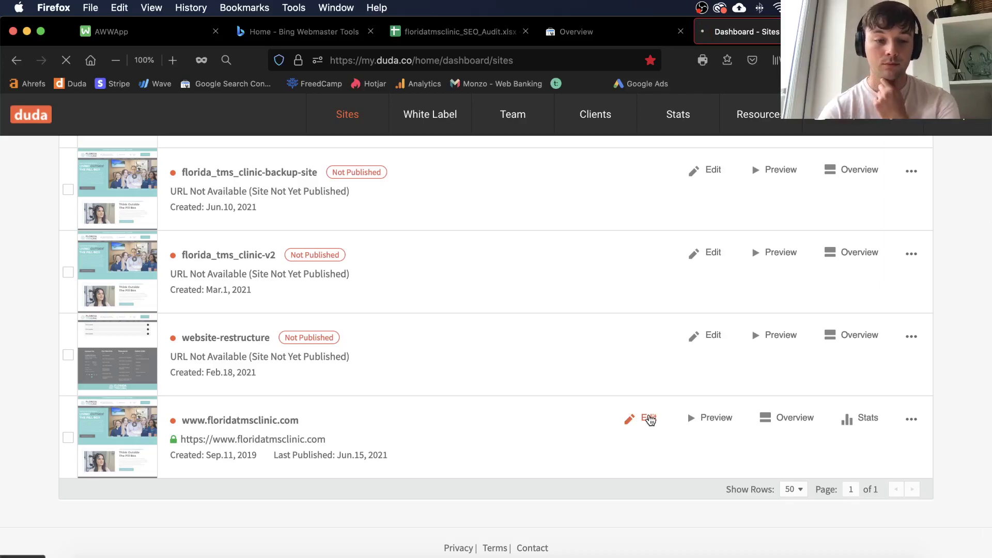
left_click(649, 419)
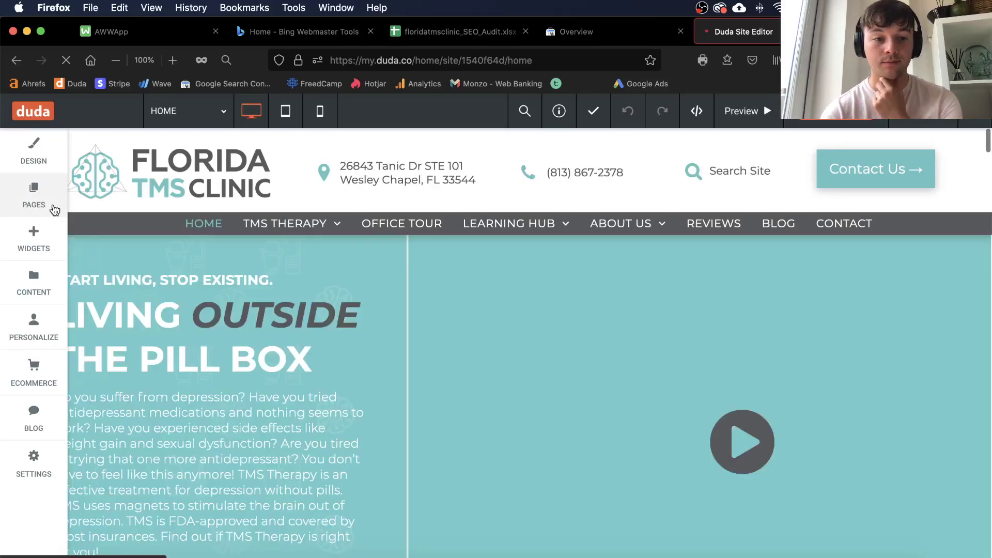
Step: Open the site's SITEMAP page in the editor and close the page list
left_click(54, 208)
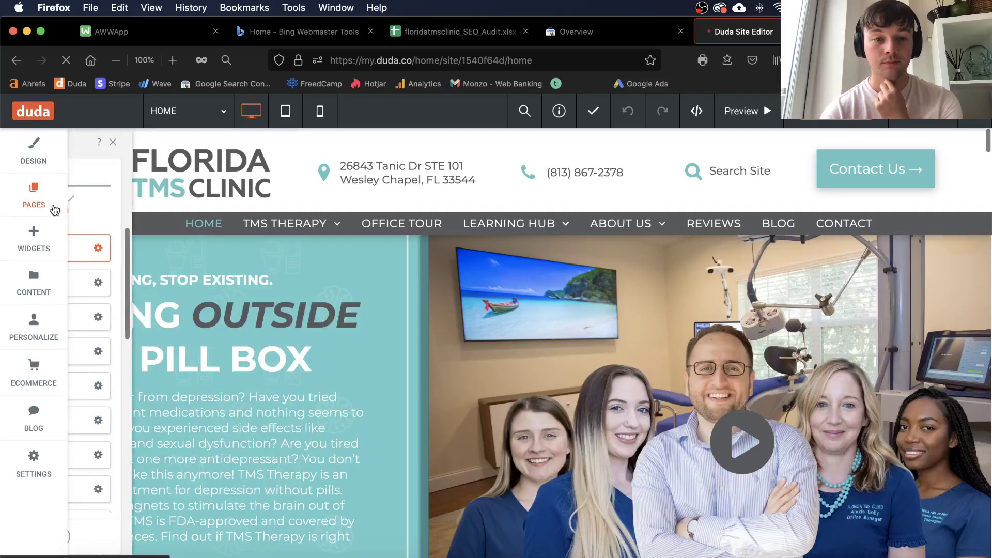
scroll(115, 381, "down", 5)
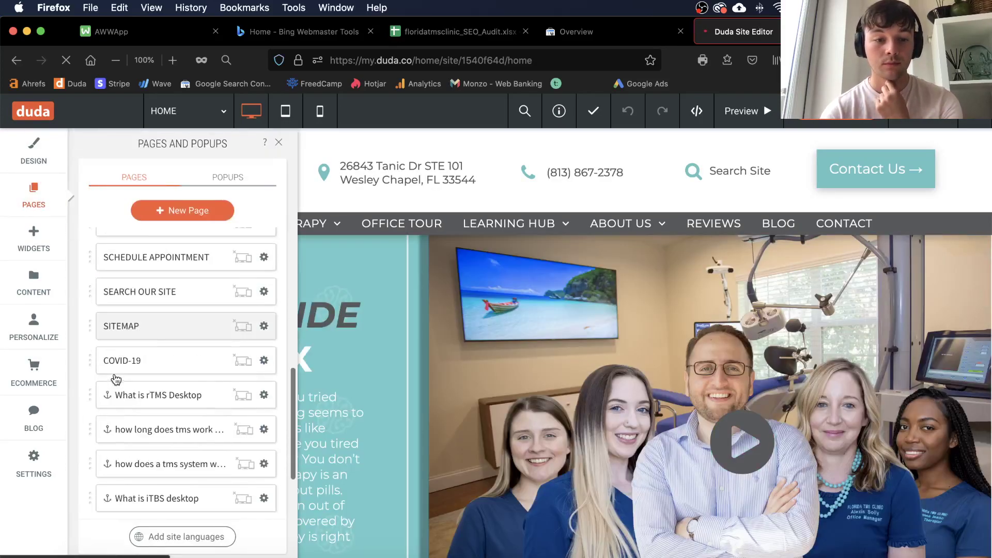
left_click(133, 332)
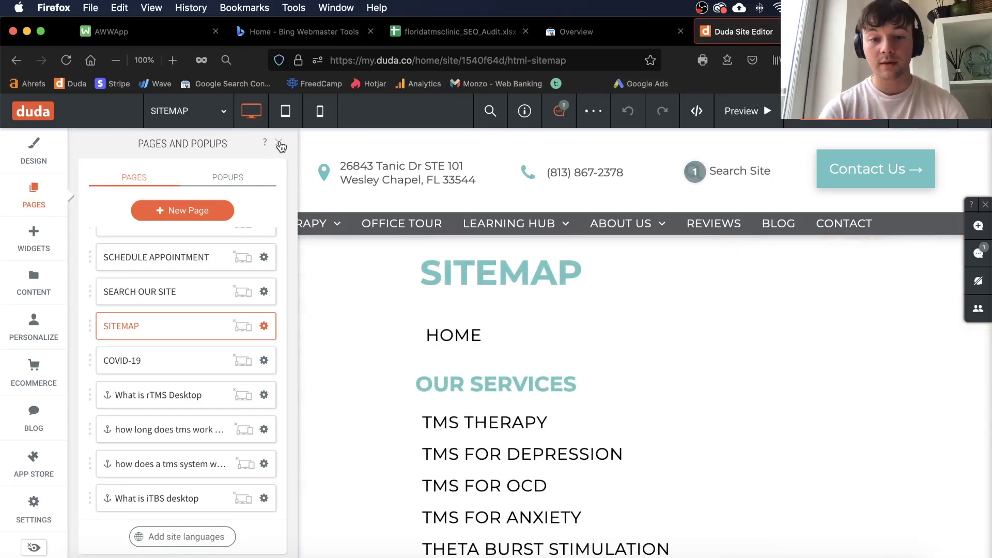
left_click(280, 144)
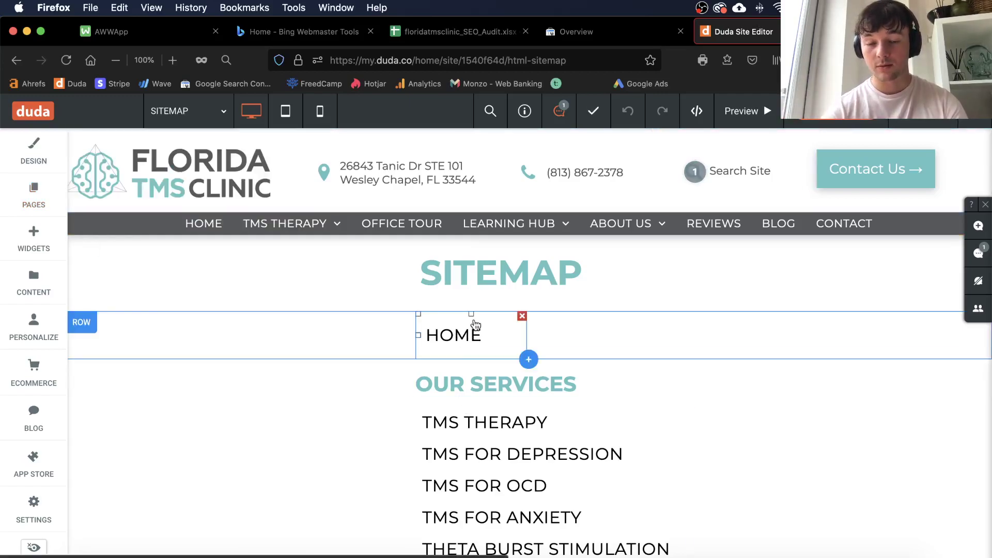
Step: Search the widgets for "navi" and try to place a Navigation Links widget on the sitemap page
right_click(485, 334)
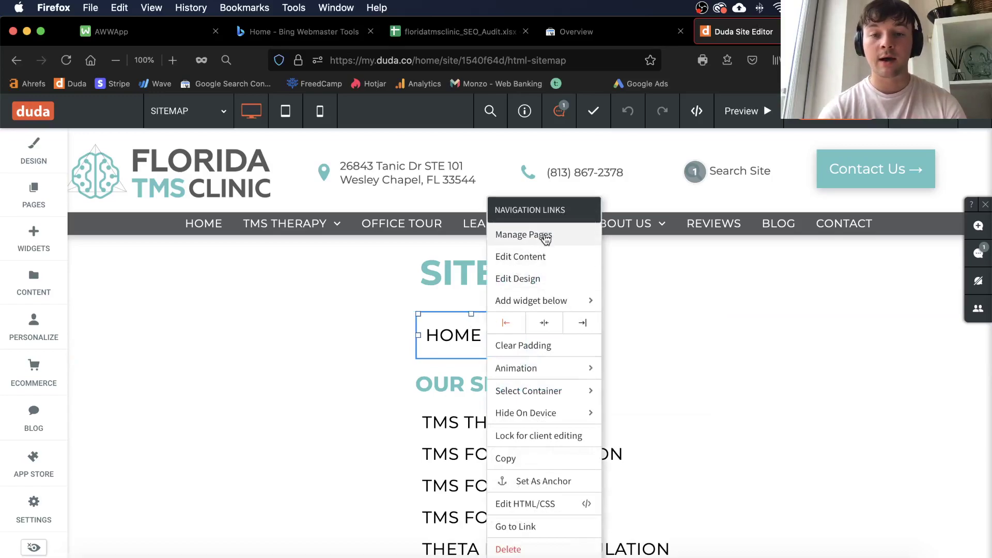
left_click(53, 231)
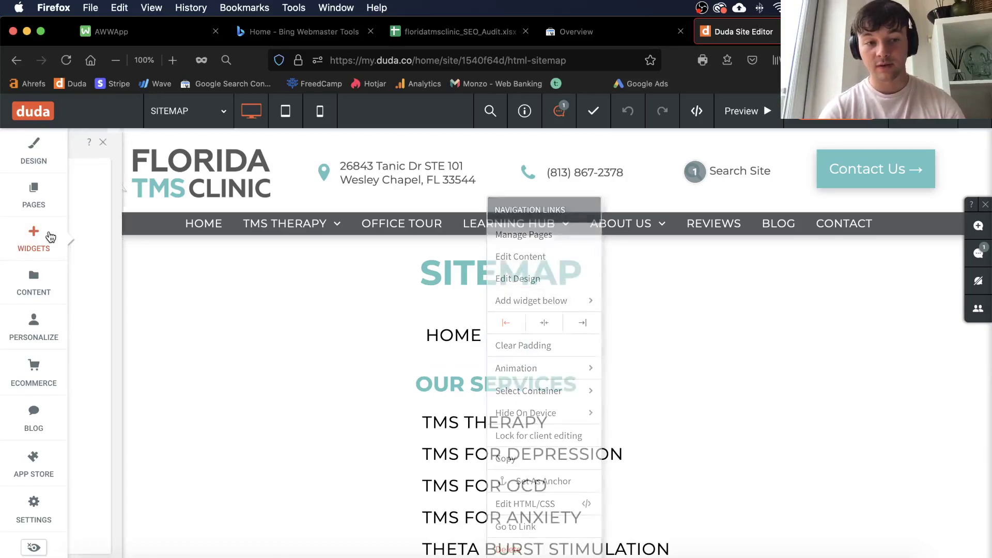
left_click(198, 177)
type("nav")
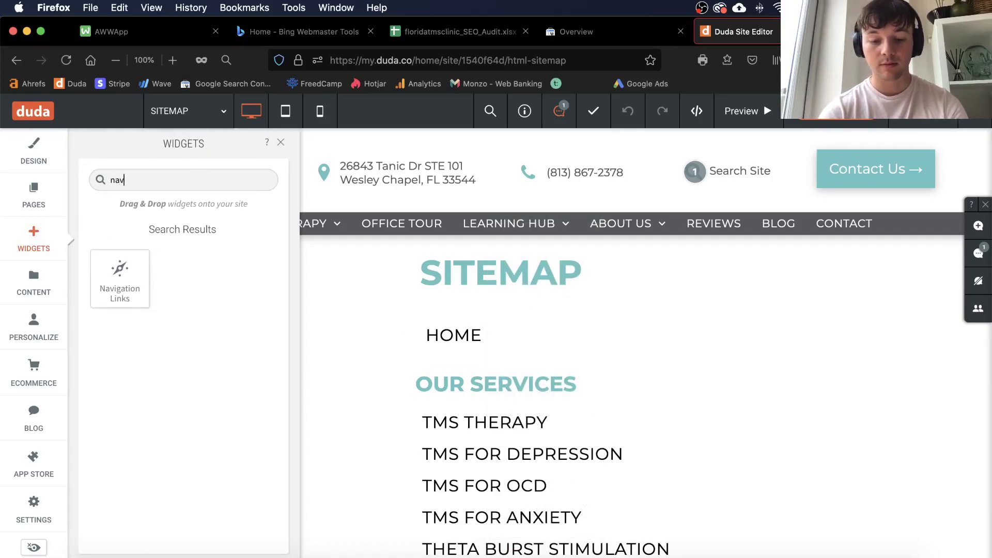
left_click_drag(120, 277, 571, 320)
Step: View the content settings of the Learning Hub navigation links on the sitemap page, and close them
scroll(567, 323, "up", 3)
scroll(556, 467, "up", 5)
scroll(557, 467, "down", 5)
left_click(557, 468)
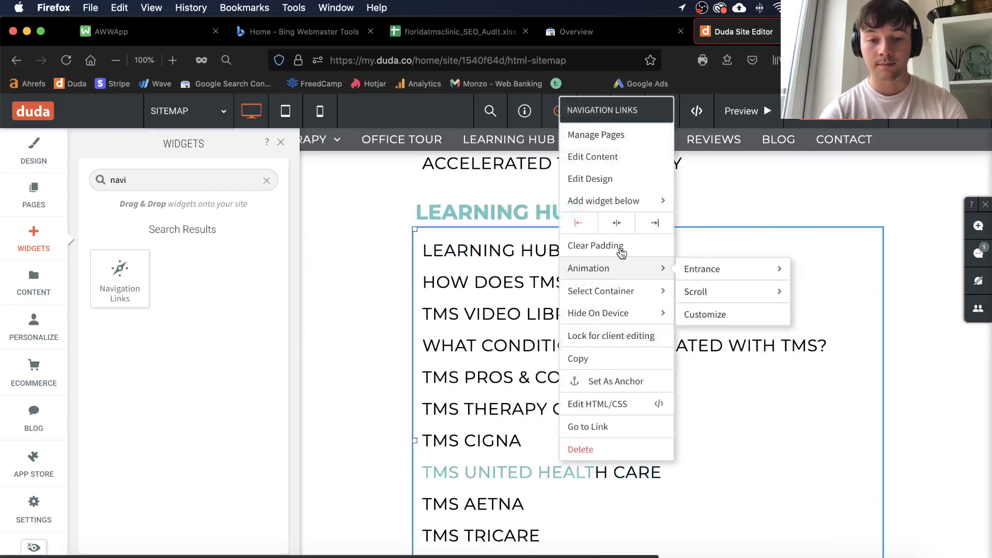
left_click(628, 158)
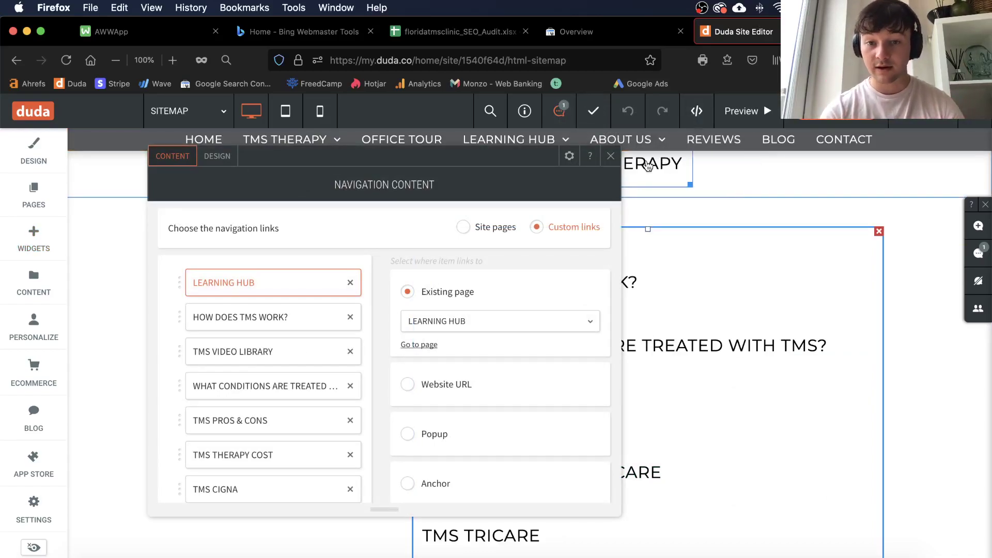
left_click(612, 157)
Step: Look over the sitemap's link groups and the options for the Our Services links, and check the header navigation's submenus
scroll(540, 288, "up", 10)
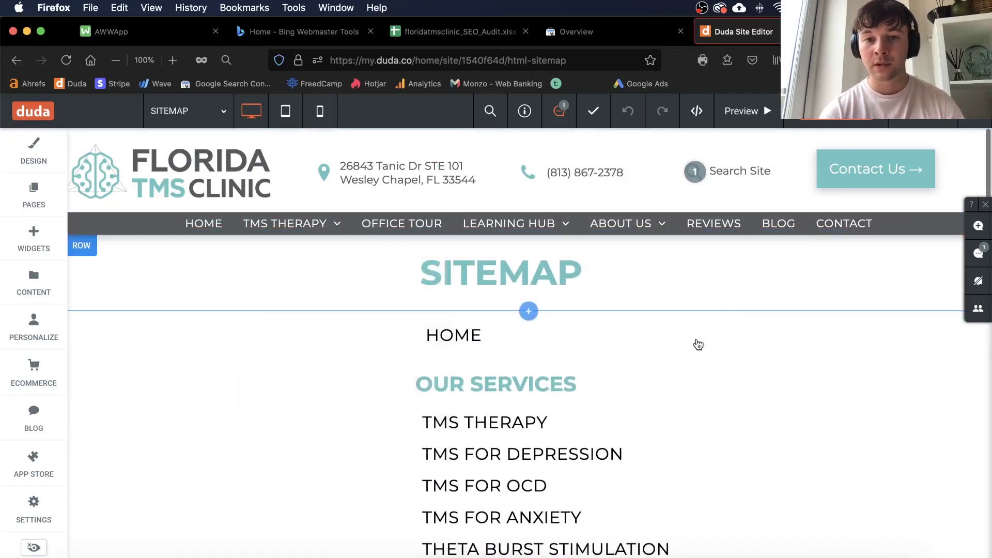
scroll(630, 483, "down", 2)
scroll(630, 483, "down", 2)
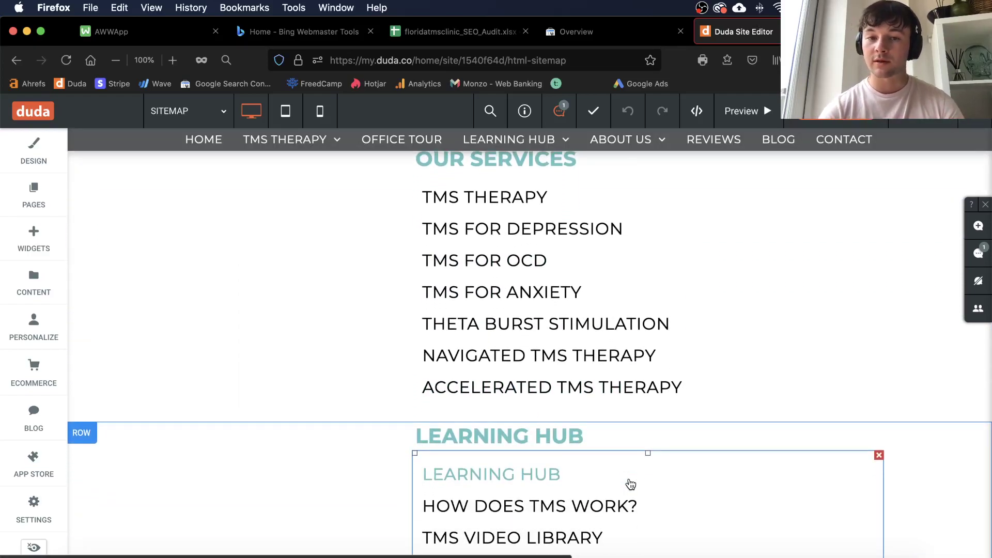
scroll(576, 274, "up", 1)
right_click(576, 274)
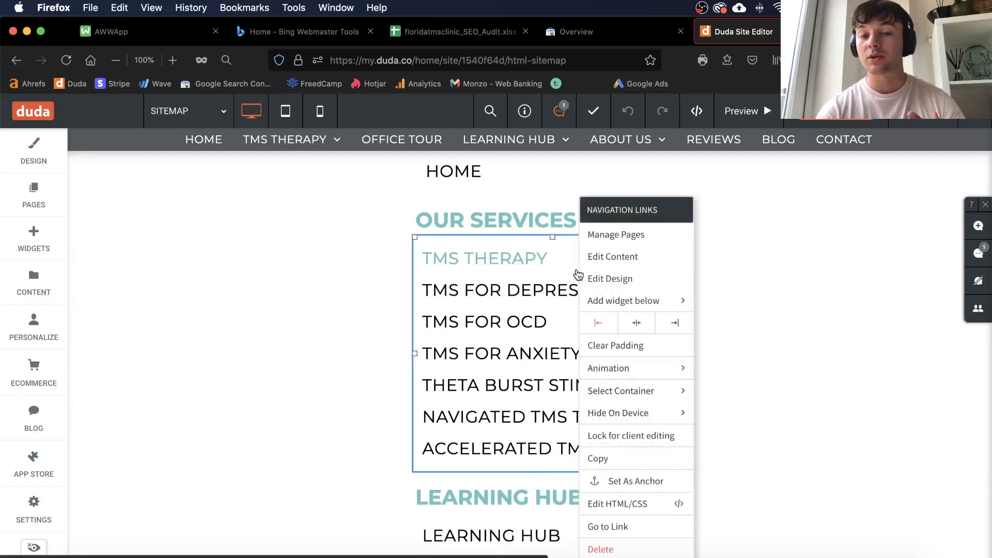
scroll(516, 224, "up", 3)
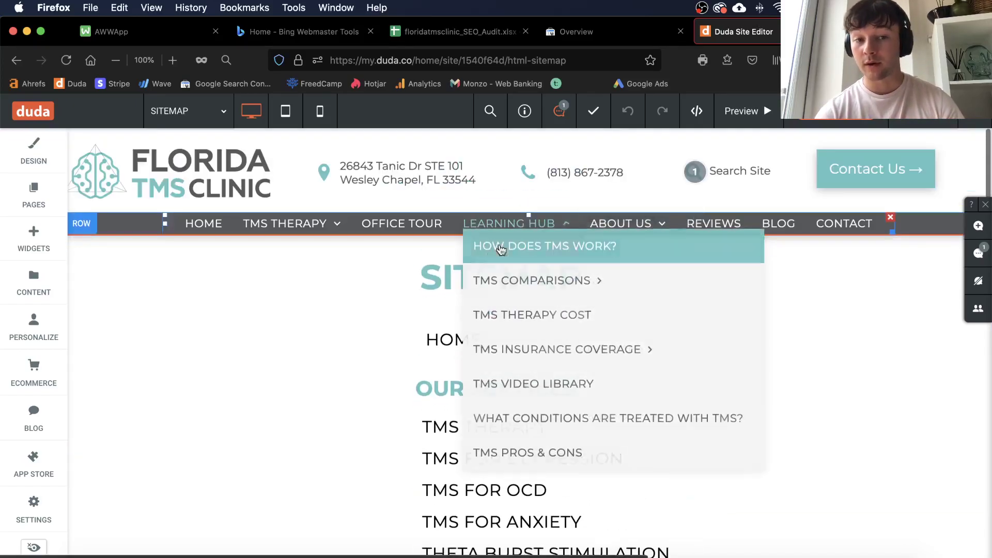
mouse_move(304, 231)
Step: Review the custom links set in the Our Services navigation widget's content, and close its settings
scroll(608, 506, "down", 2)
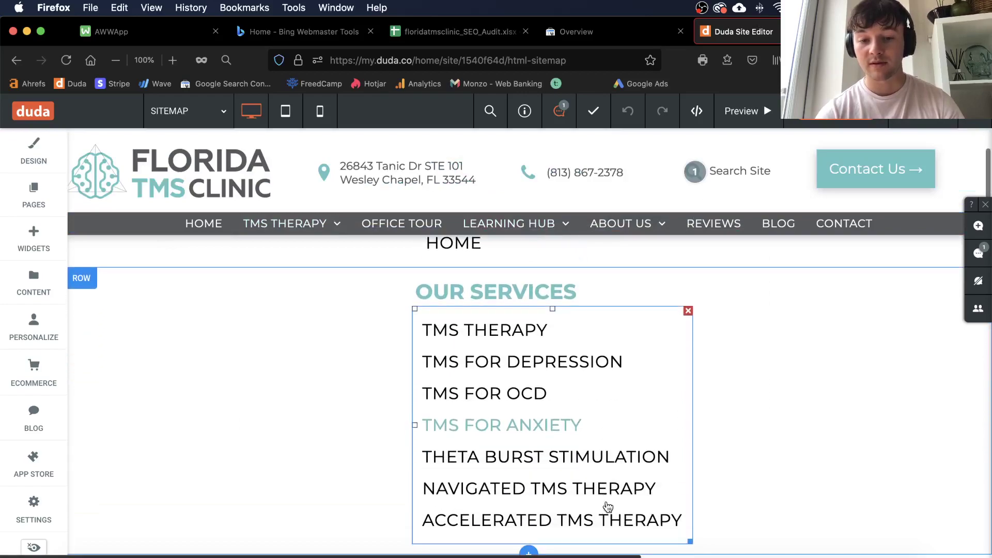
right_click(626, 423)
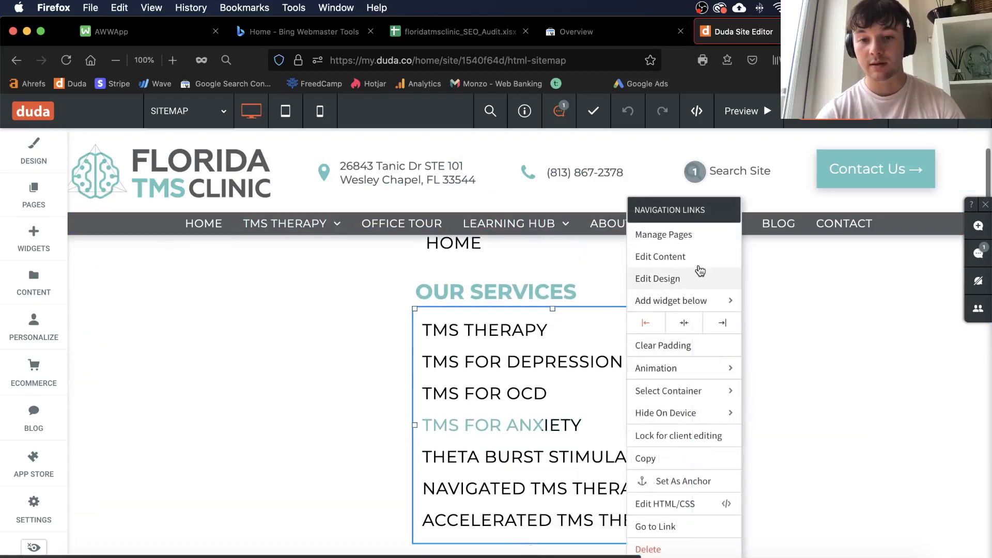
left_click(677, 284)
left_click(172, 160)
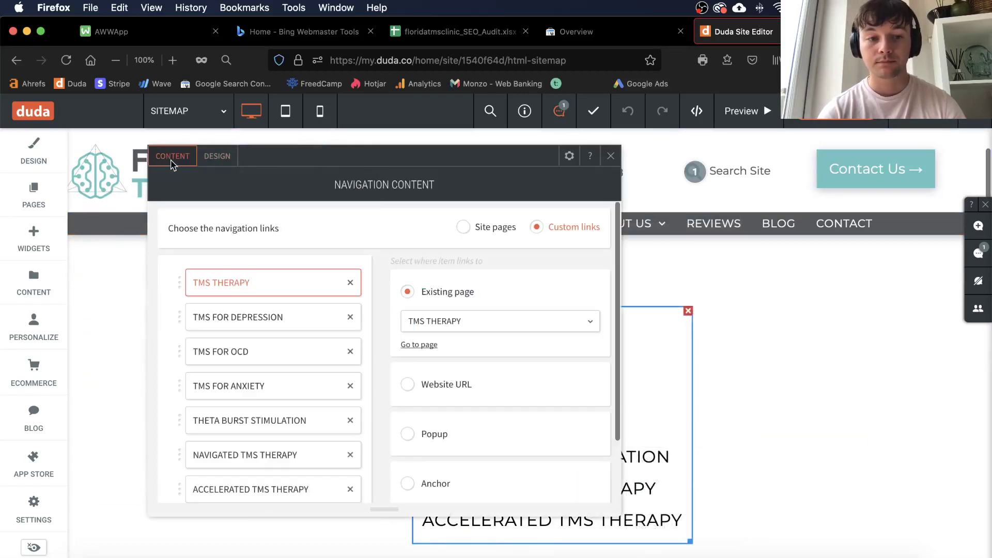
scroll(259, 356, "down", 3)
scroll(259, 416, "up", 3)
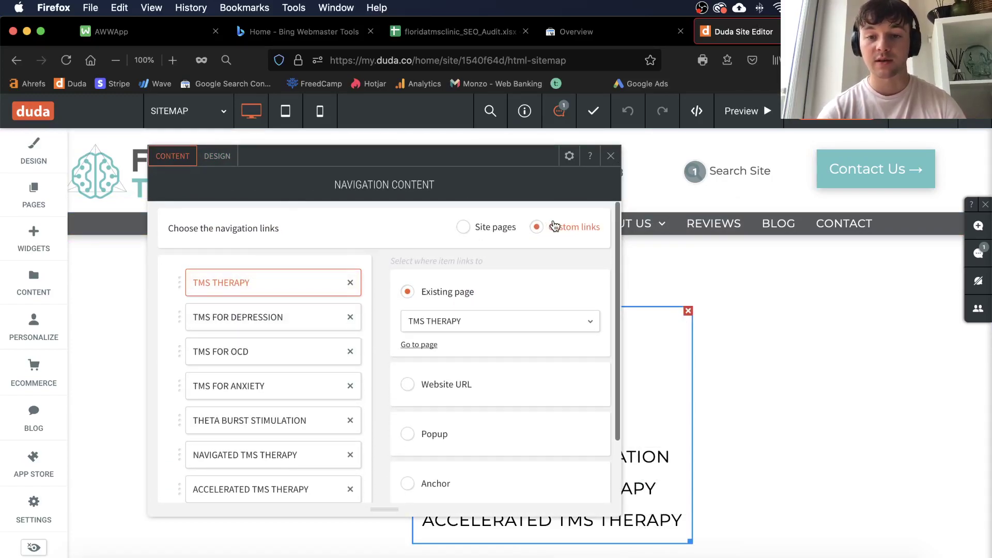
left_click(610, 156)
Step: Check the custom links option in the Learning Hub navigation widget's content, and close its settings
scroll(582, 348, "down", 5)
right_click(582, 348)
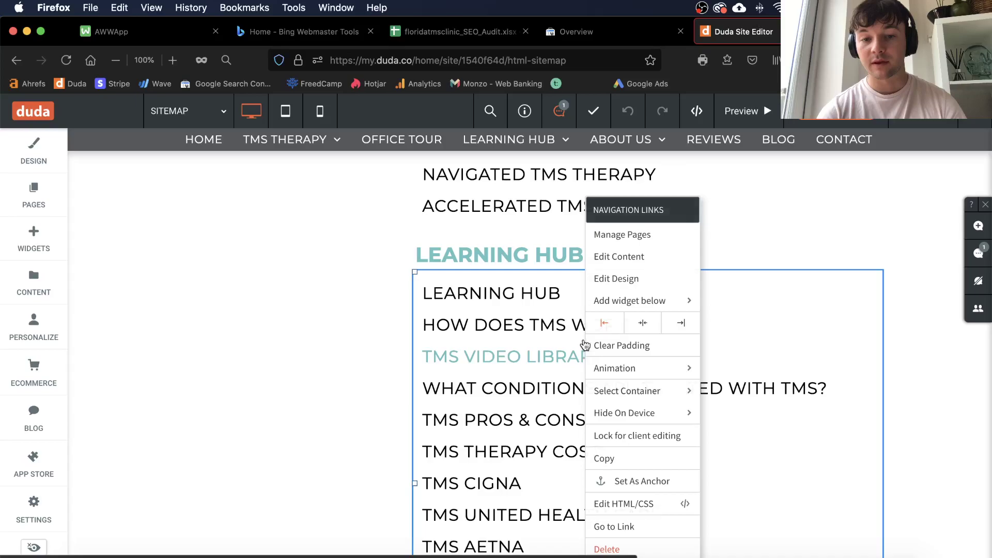
left_click(649, 257)
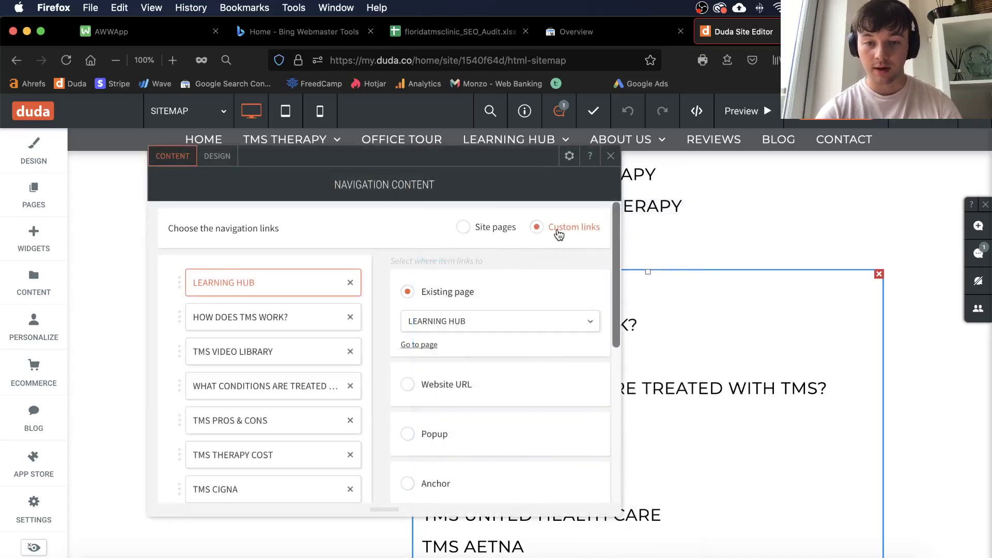
left_click(610, 156)
Step: Look over the sitemap page's Other Pages links and the link columns in the site's footer
scroll(594, 394, "down", 10)
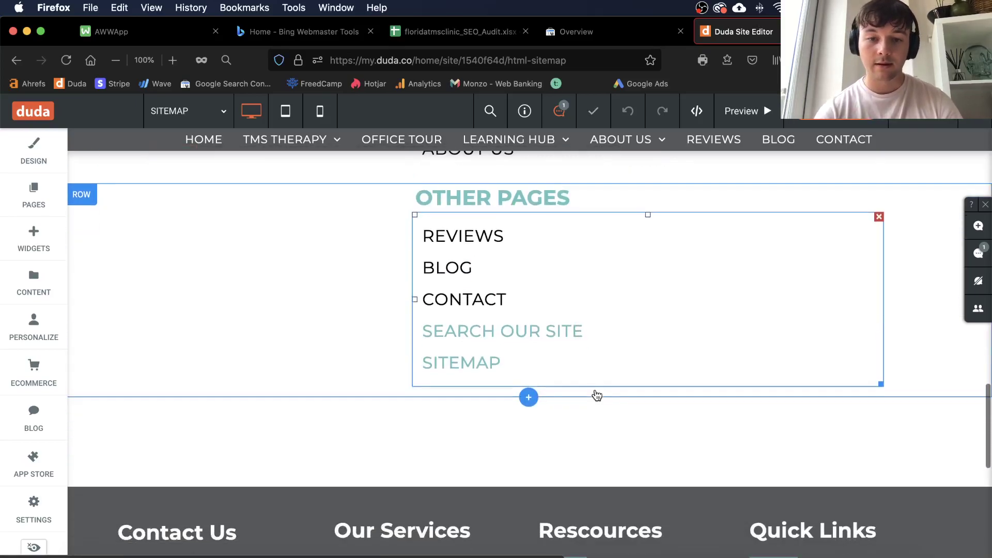
scroll(595, 395, "up", 15)
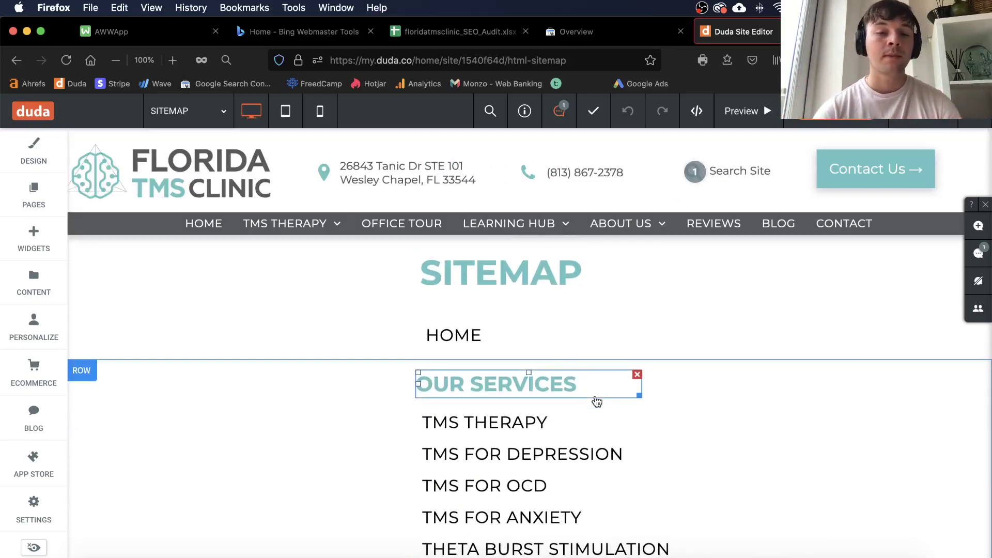
scroll(597, 402, "down", 20)
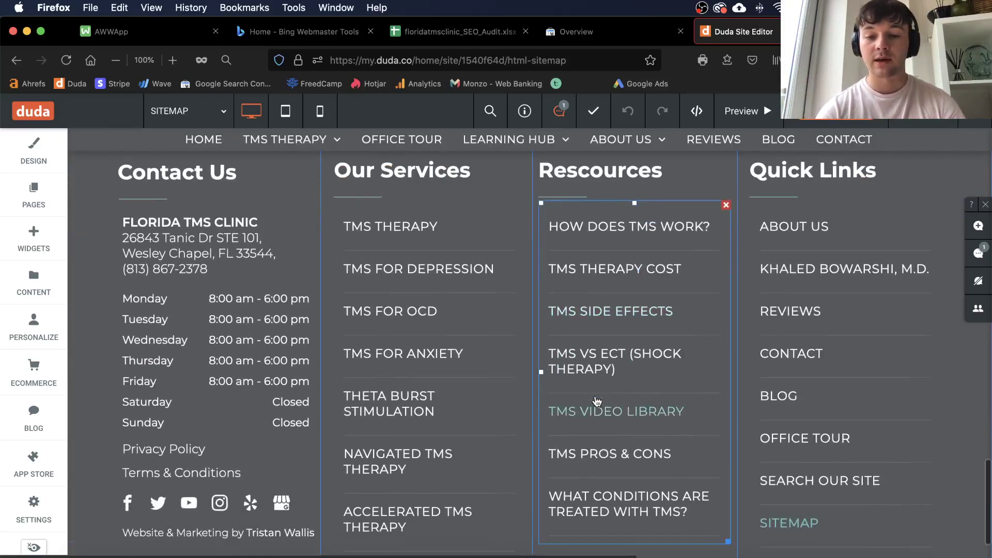
scroll(785, 375, "up", 10)
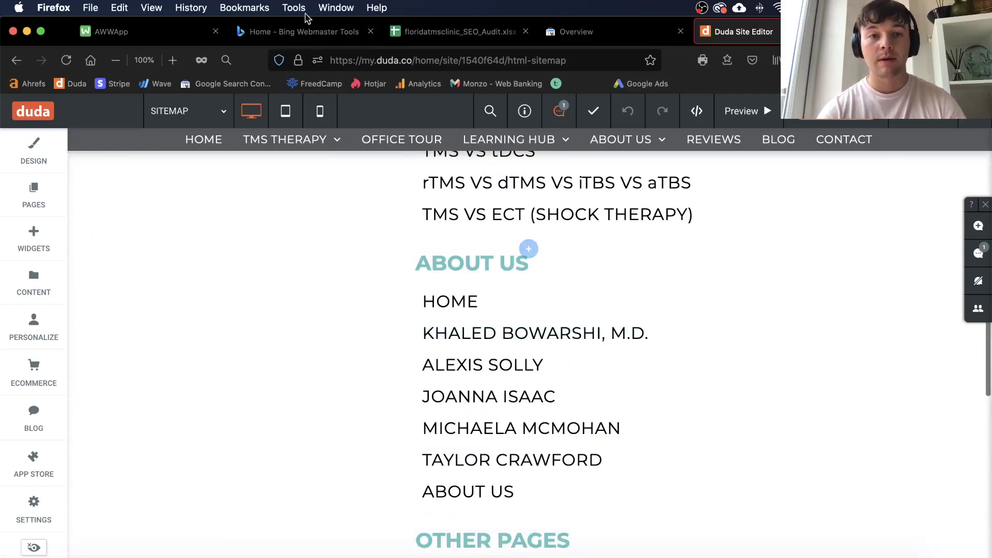
Step: Switch to the floridatmsclinic_SEO_Audit spreadsheet and look through the Phase 1 checklist from Google Search Console to the Adwords section
left_click(427, 36)
scroll(396, 489, "up", 2)
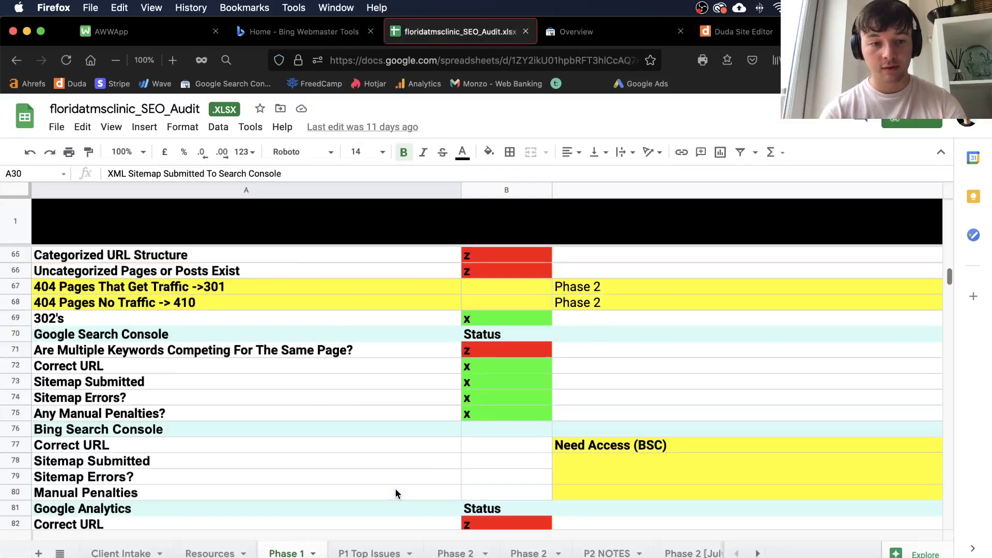
scroll(395, 490, "down", 9)
scroll(395, 490, "down", 15)
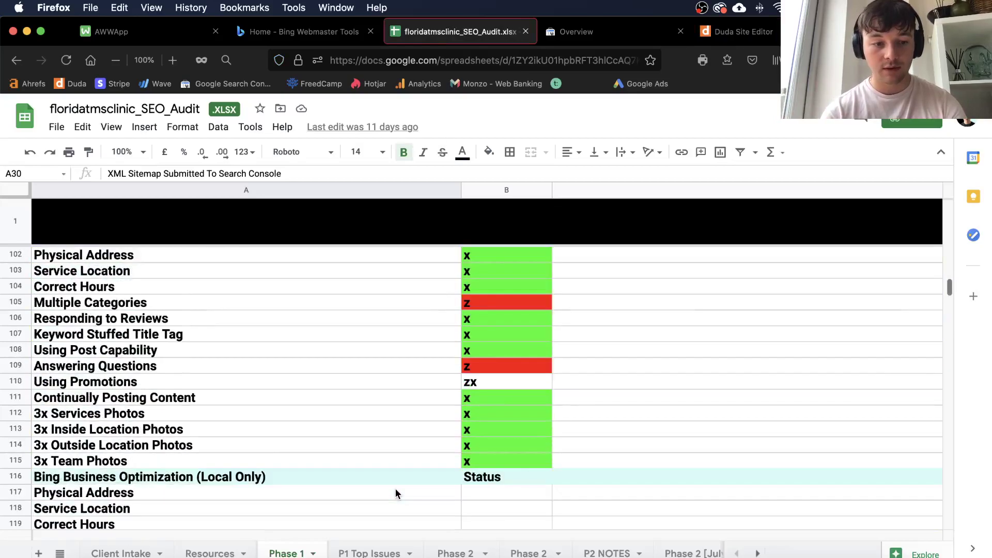
scroll(395, 494, "up", 2)
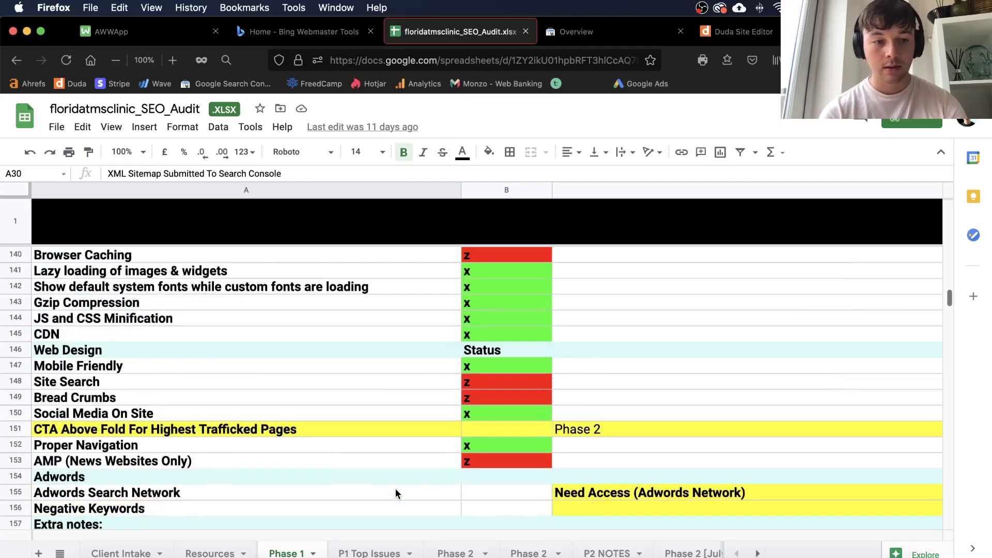
Step: Review the Phase 1 checklist's Site Search entry and find the HTML Sitemap Created and HTML Sitemap in Footer entries
scroll(395, 493, "down", 1)
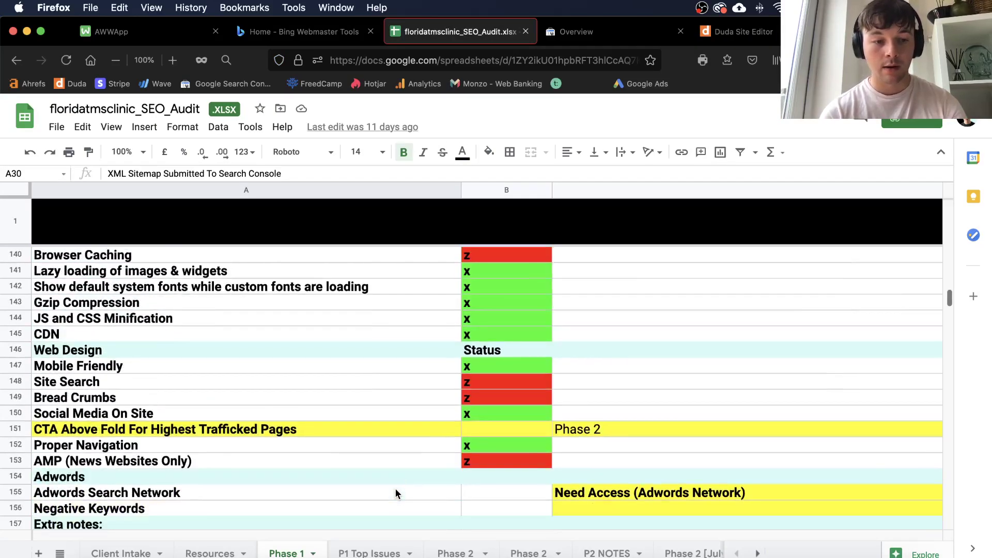
left_click(219, 383)
scroll(219, 383, "down", 2)
scroll(220, 389, "up", 1)
scroll(219, 385, "up", 20)
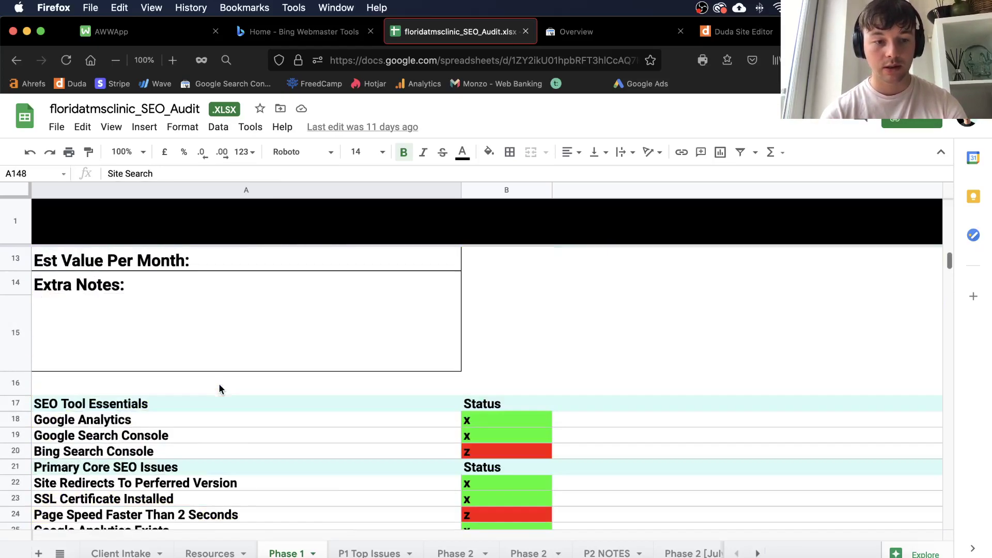
scroll(219, 388, "down", 5)
left_click(130, 355)
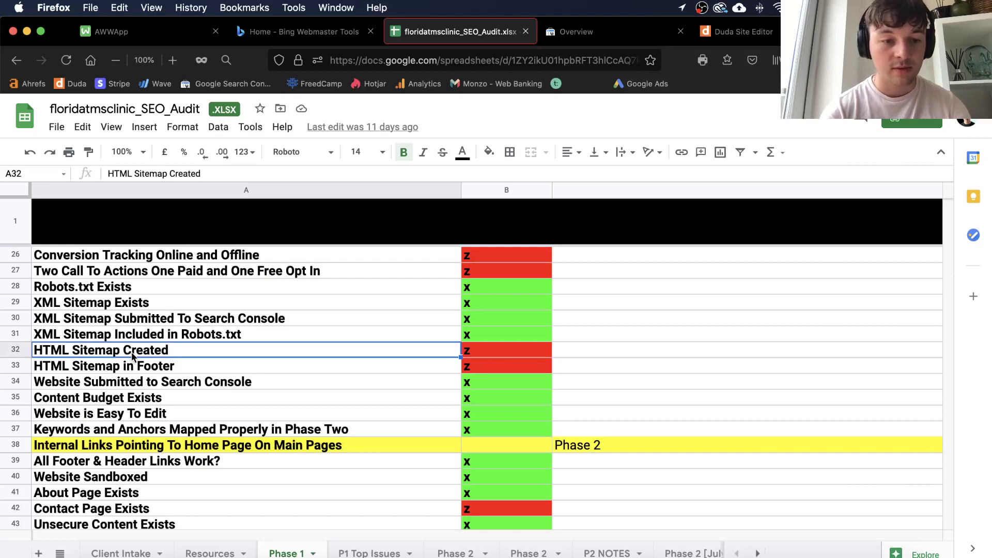
left_click(126, 372)
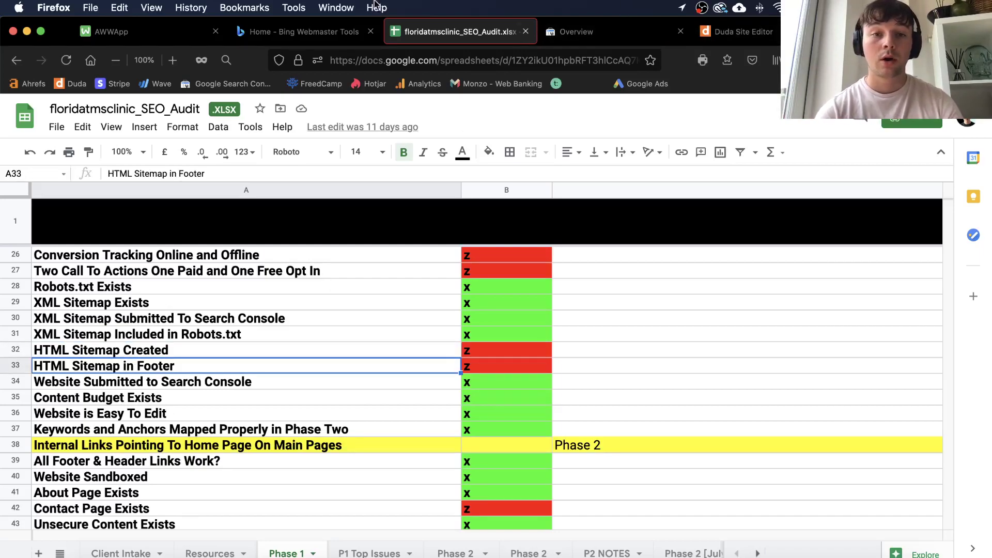
Step: Look over the floridatmsclinic.com home page in Bing Webmaster Tools, and return to the AWW board listing the sitemap topics
left_click(324, 36)
scroll(458, 231, "down", 3)
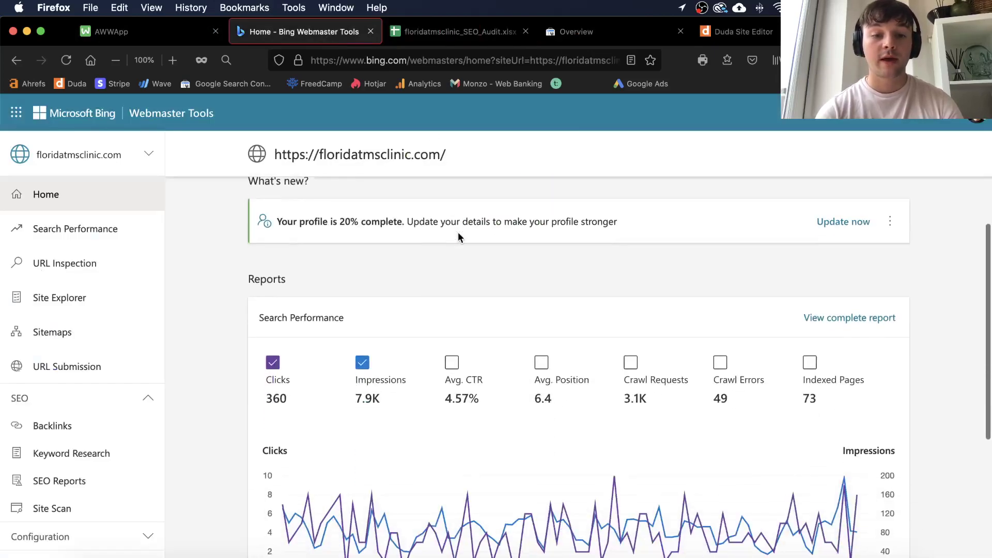
scroll(458, 207, "up", 3)
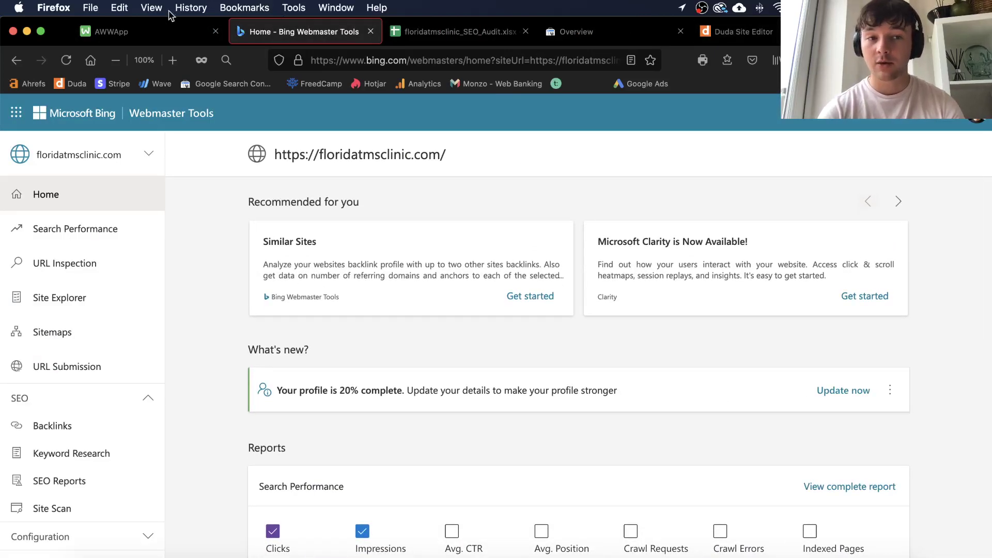
left_click(151, 28)
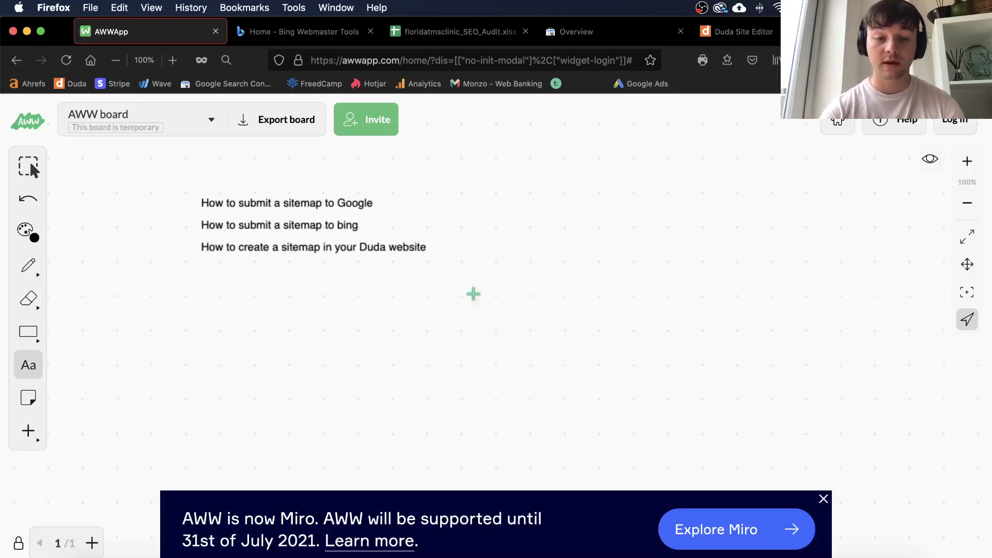
left_click(826, 555)
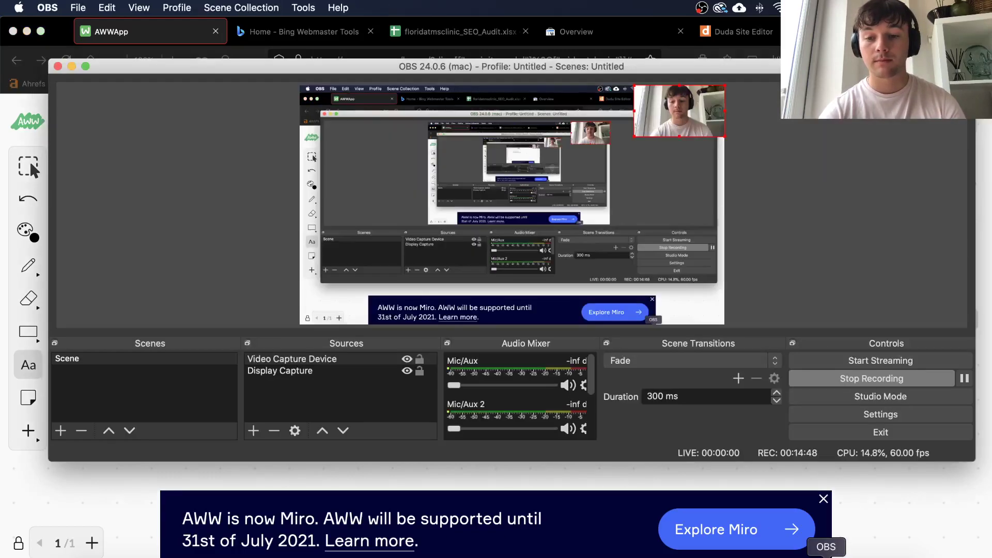